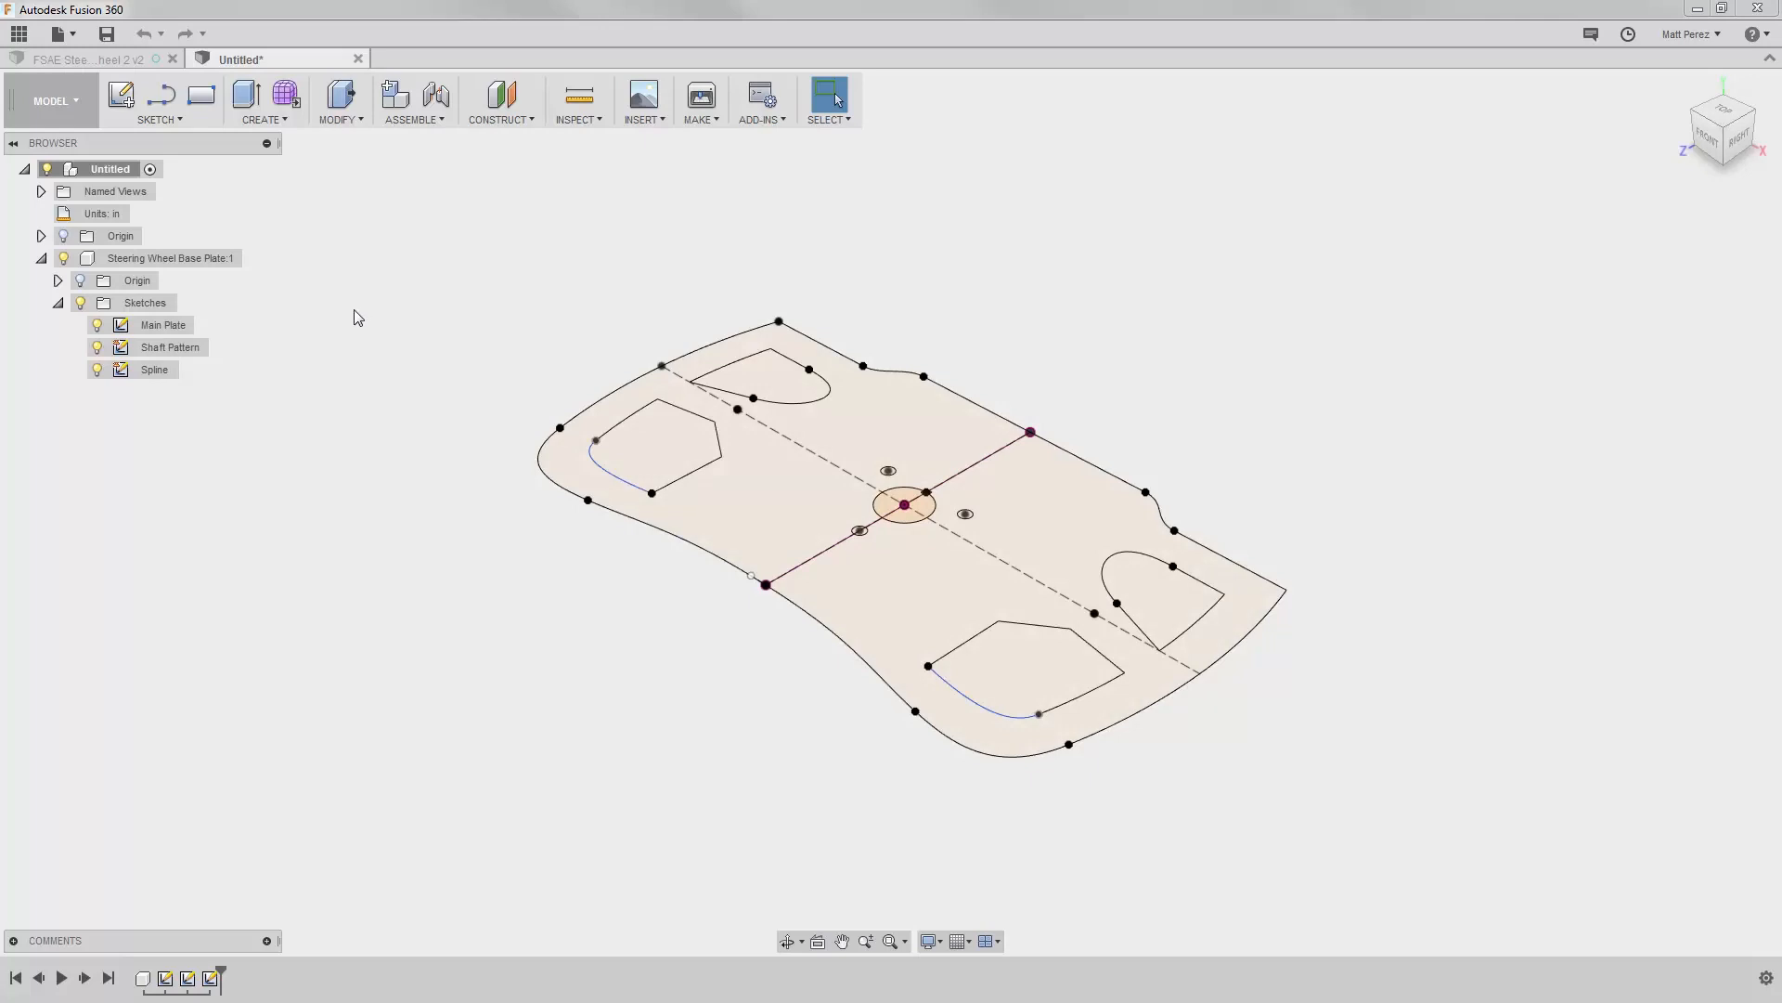
Step: Activate the Steering Wheel Base Plate component and hide its Spline and Shaft Pattern sketches
click(251, 259)
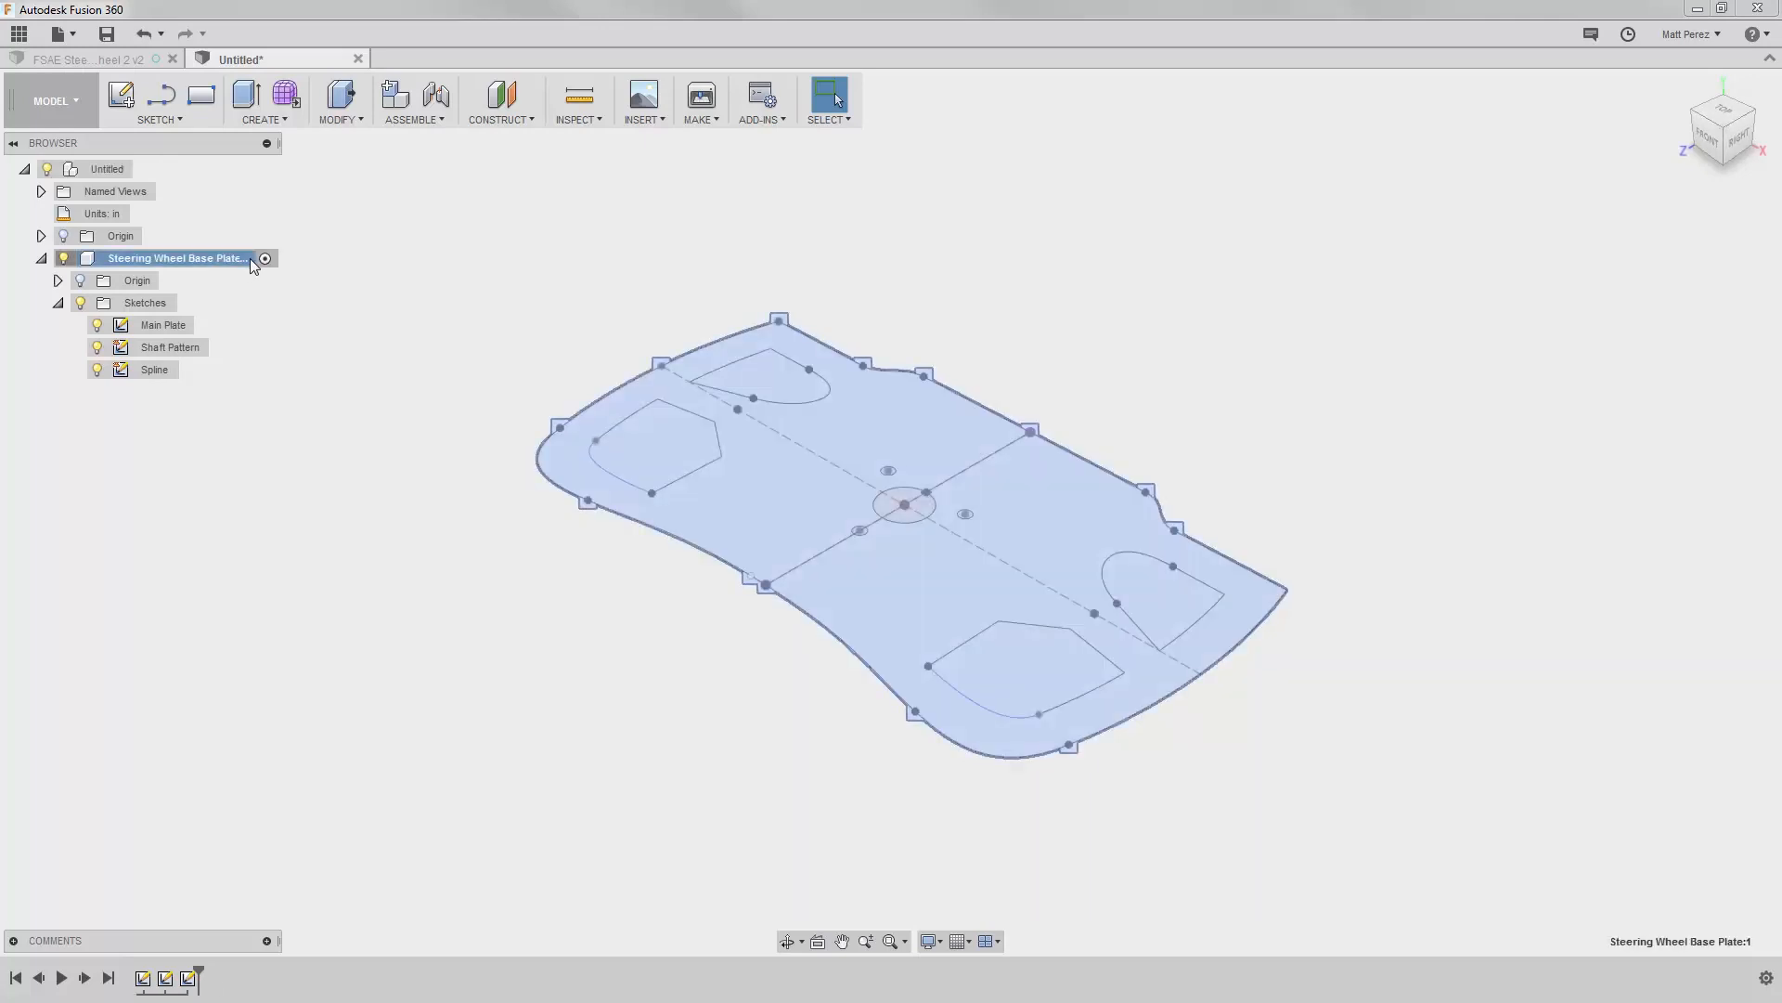
click(144, 369)
click(97, 369)
click(97, 348)
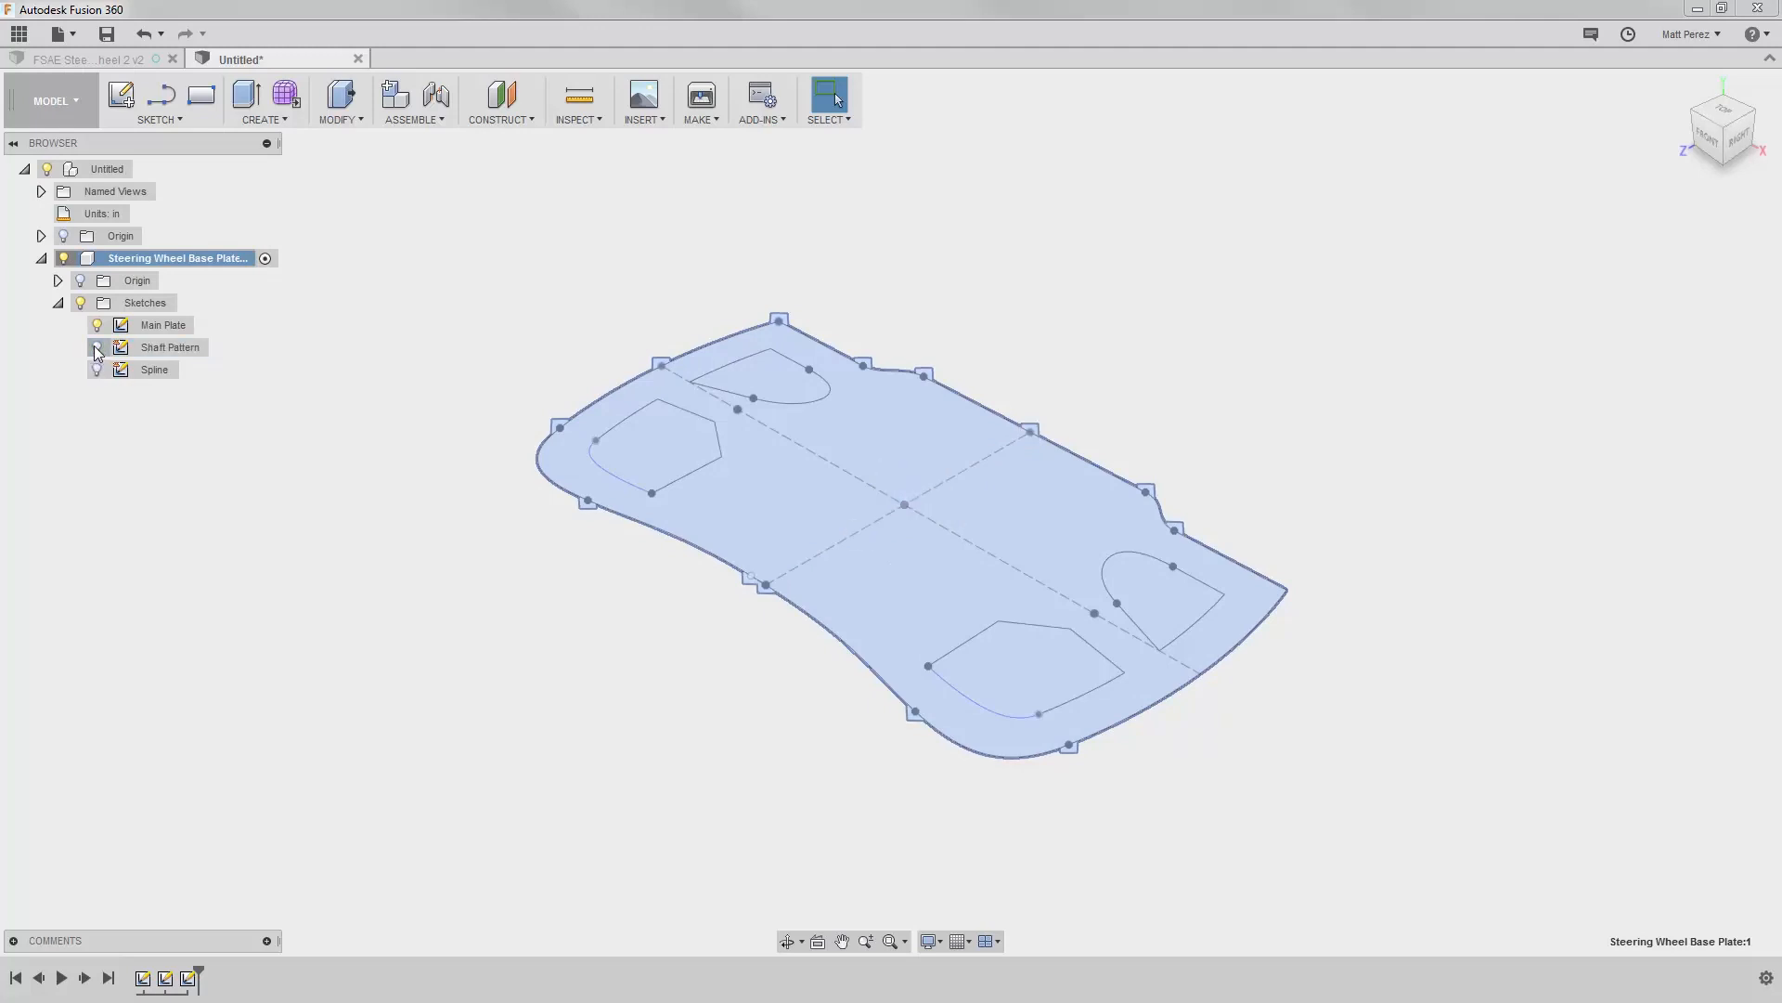
click(387, 310)
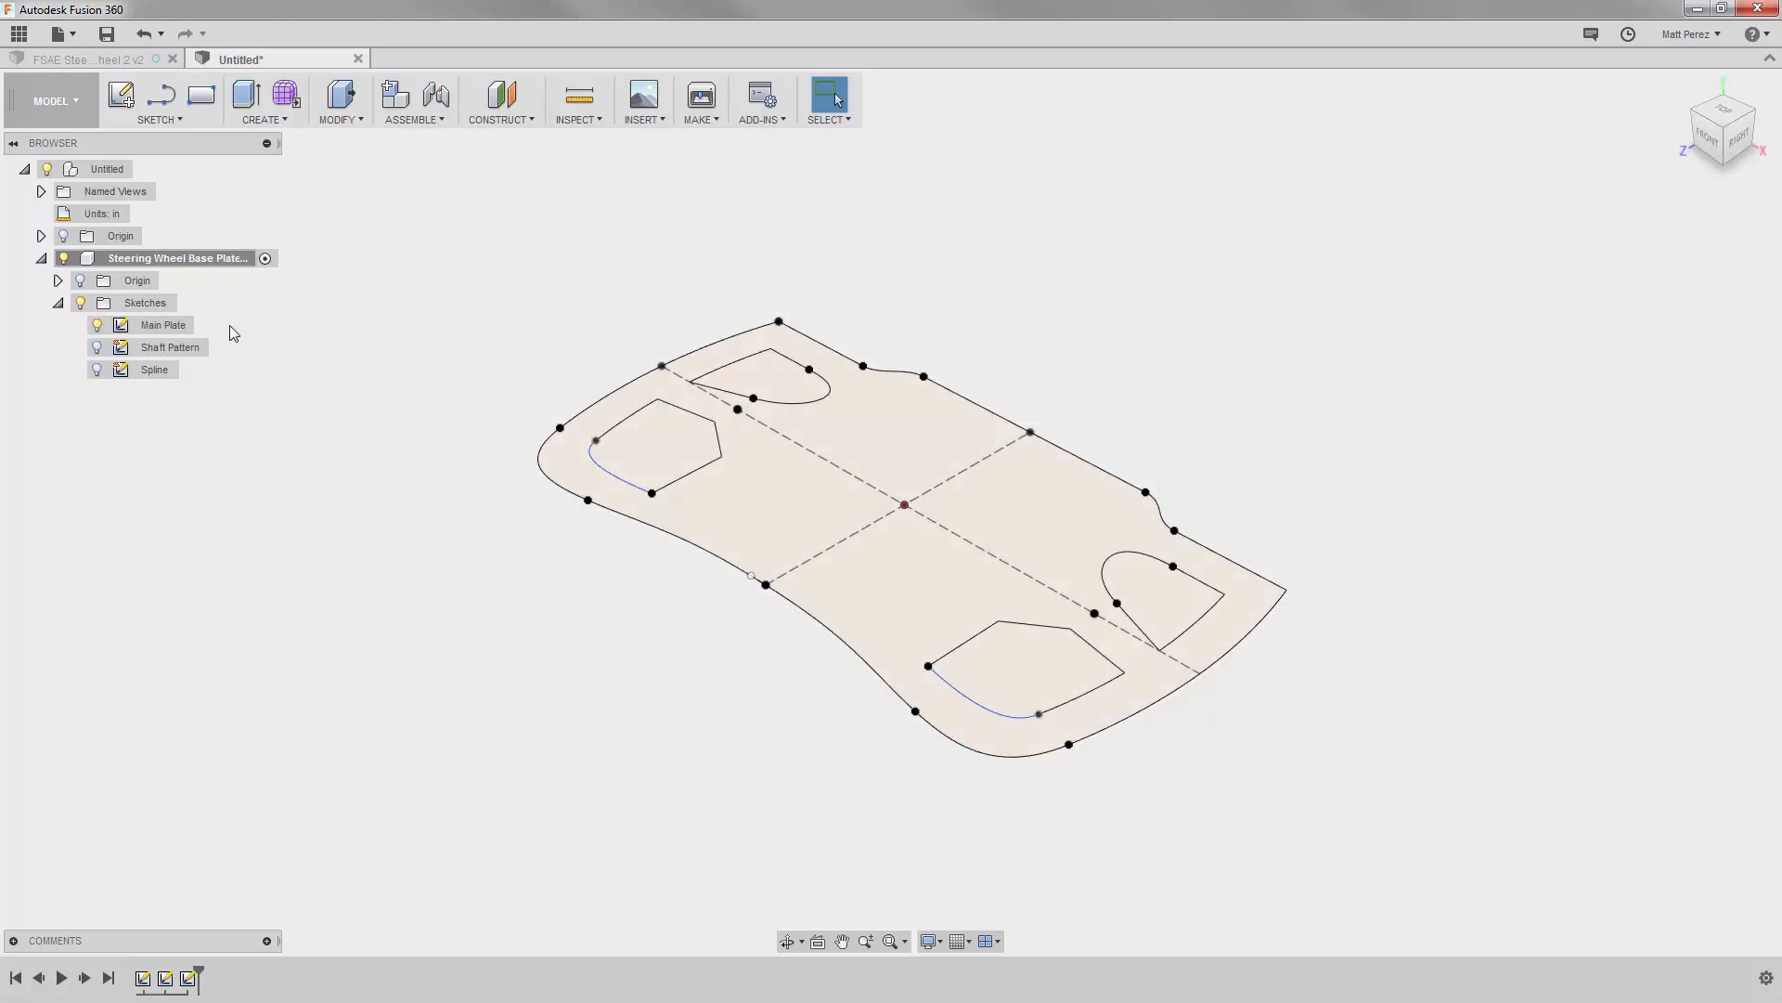
click(281, 125)
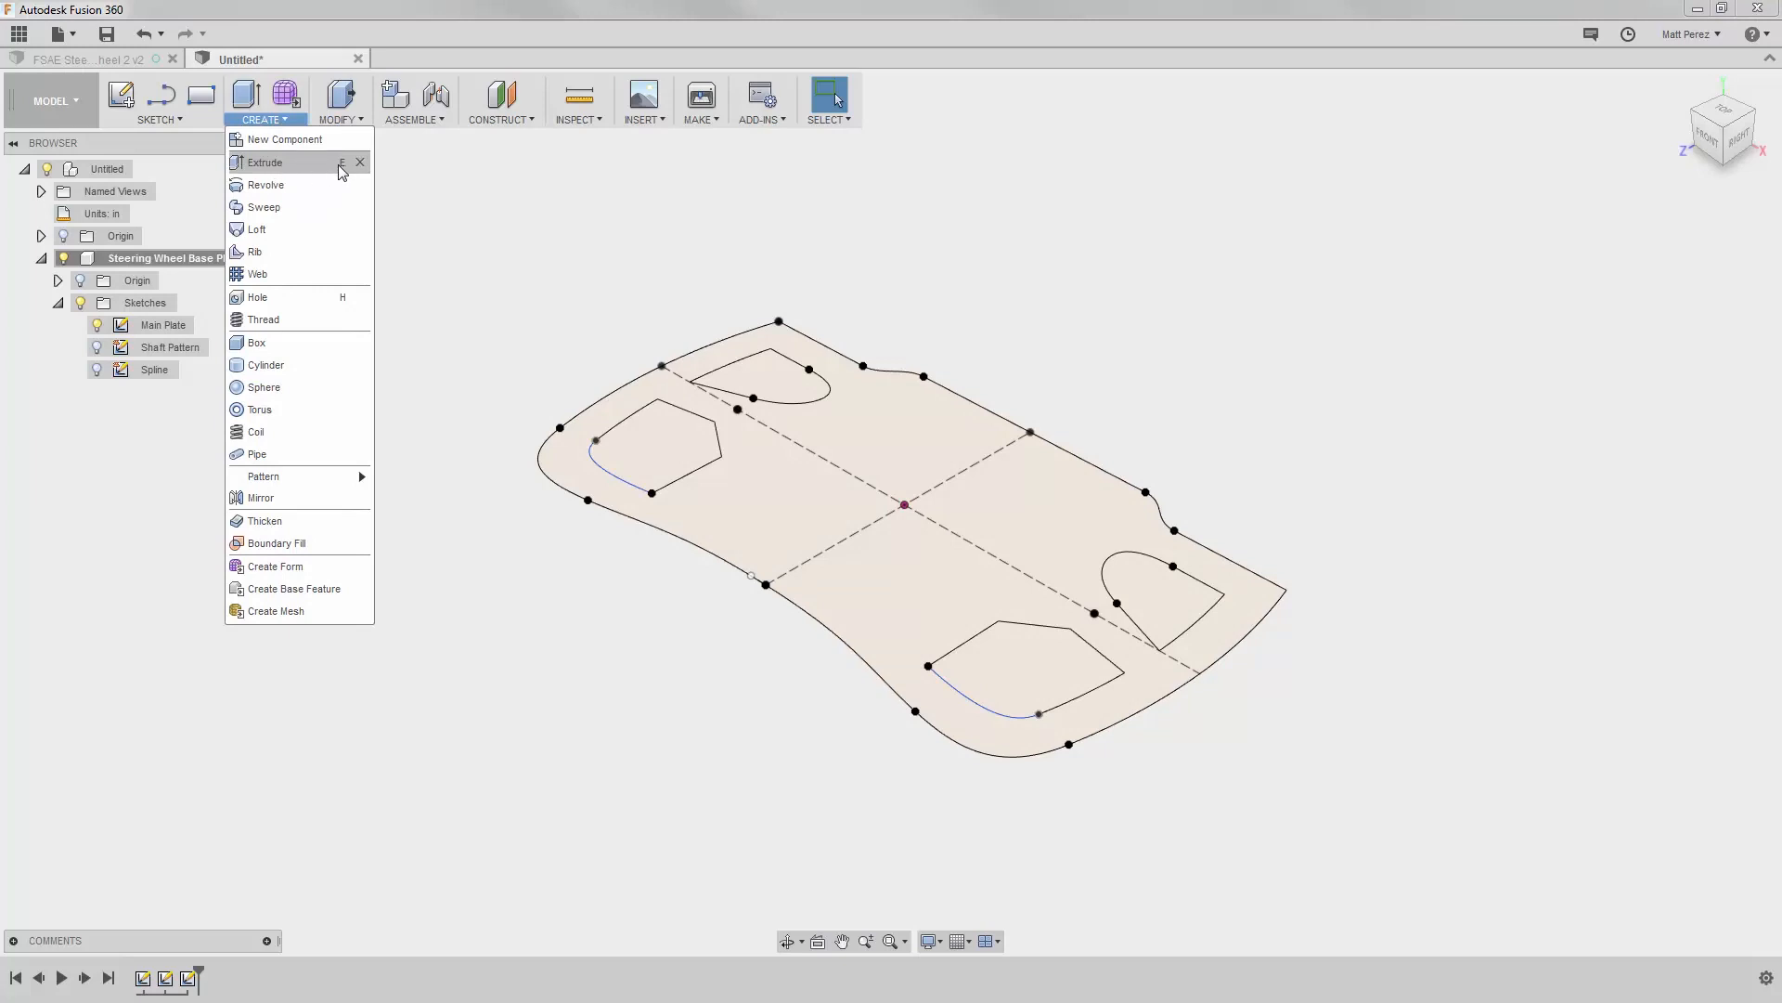
click(418, 298)
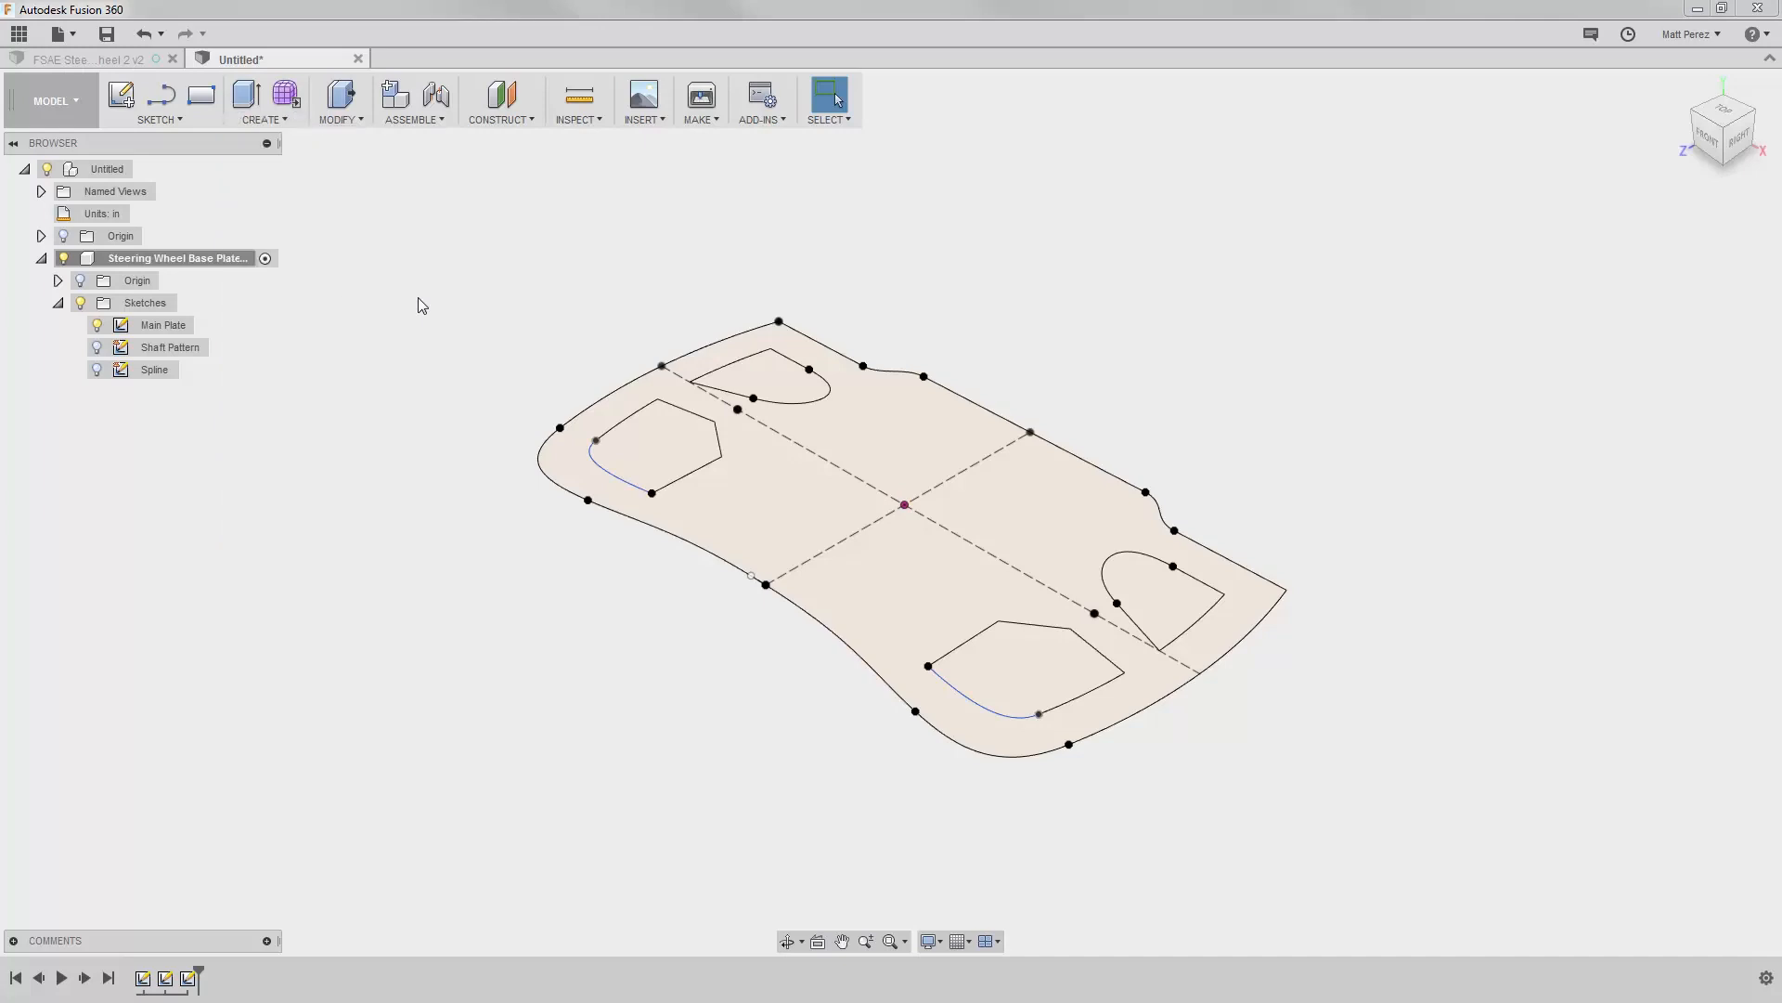
key(s)
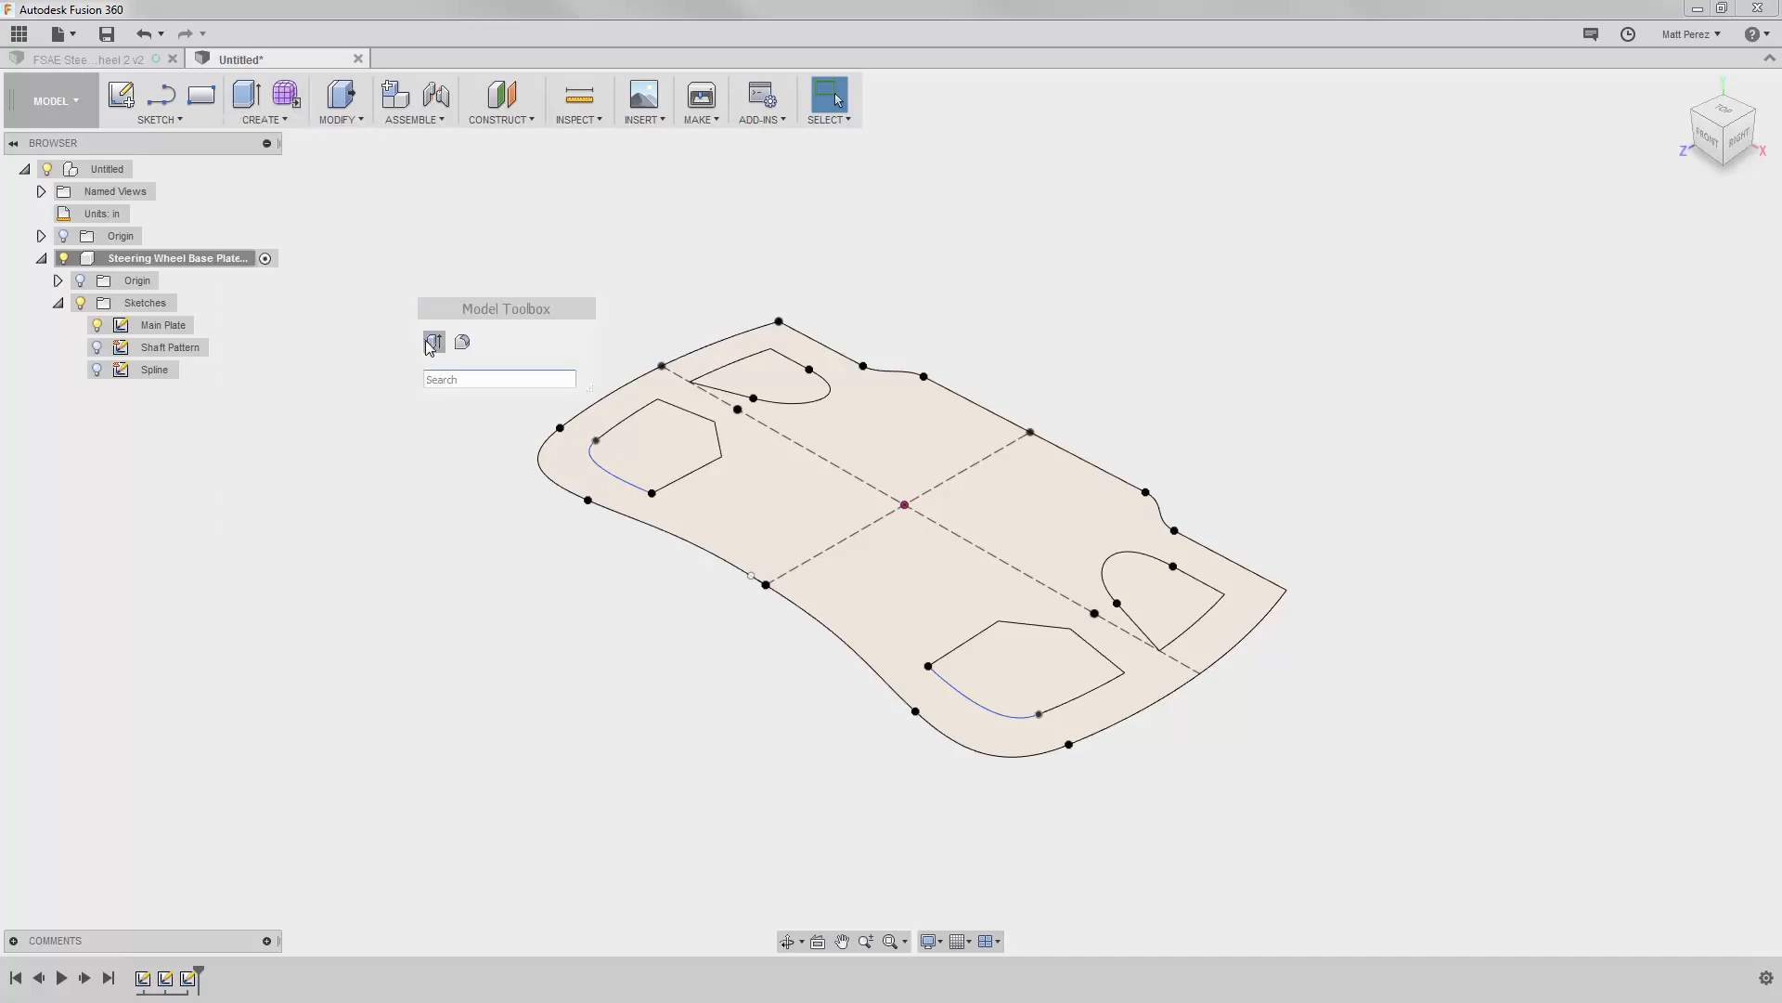
right_click(502, 247)
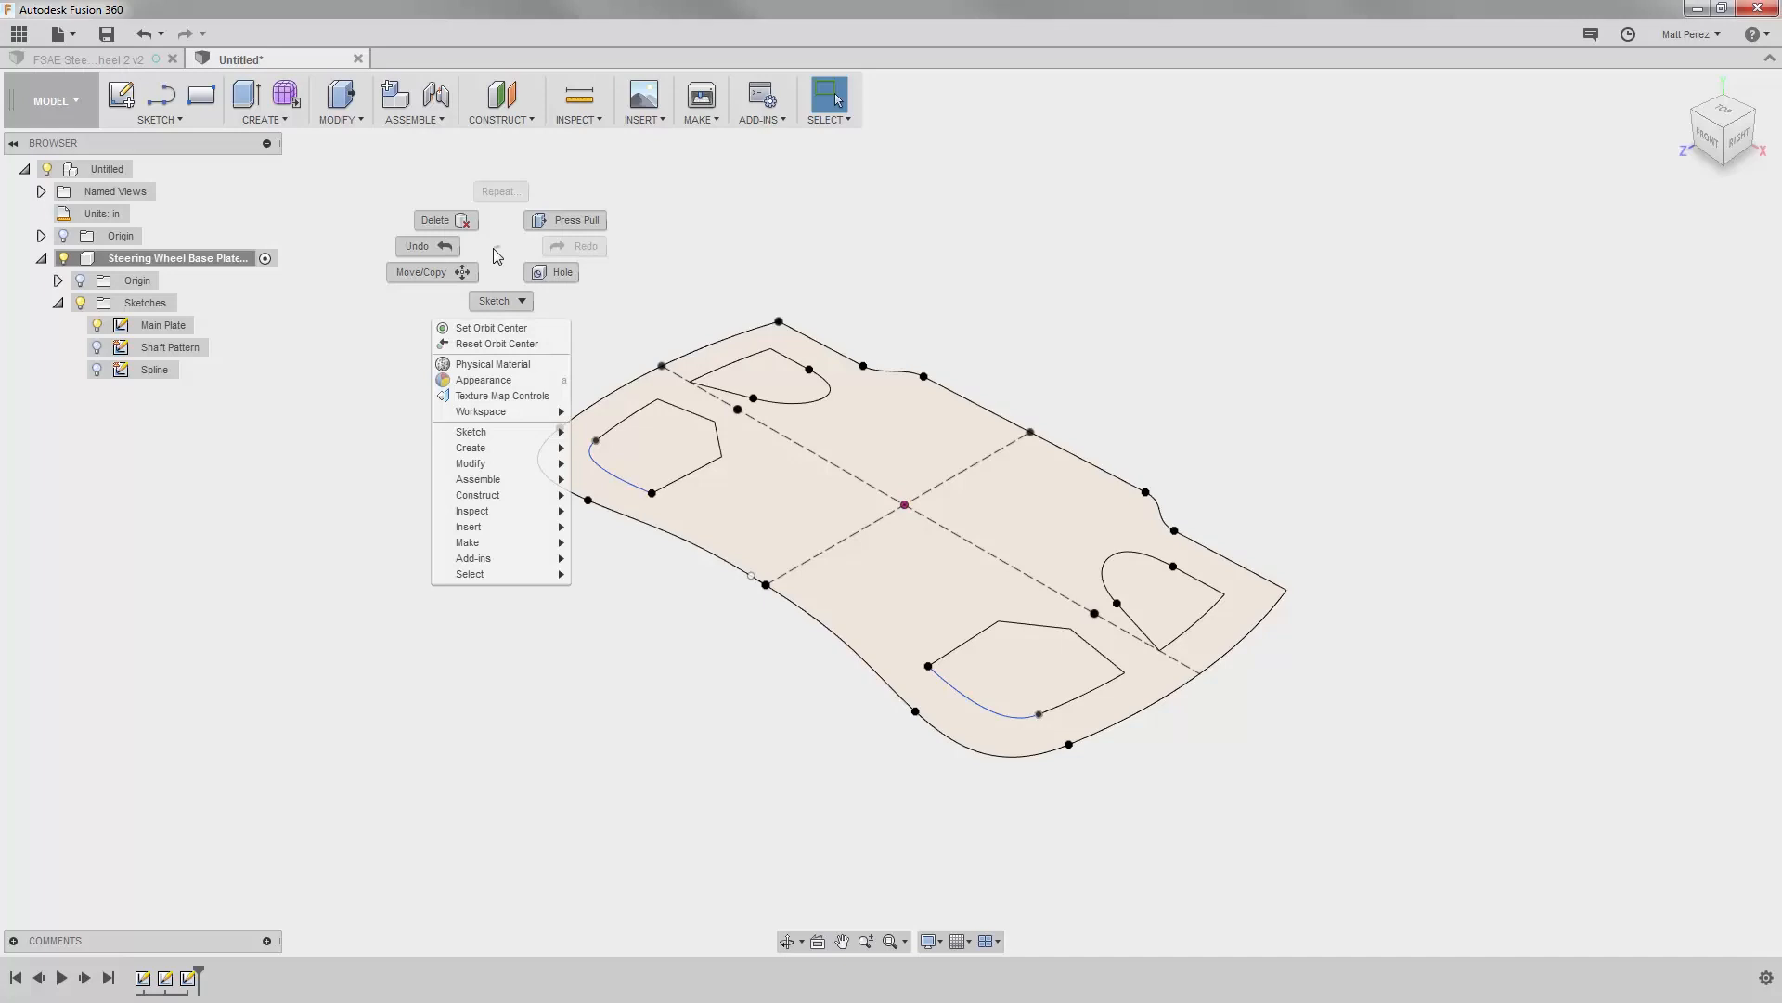
mouse_move(492, 448)
click(777, 258)
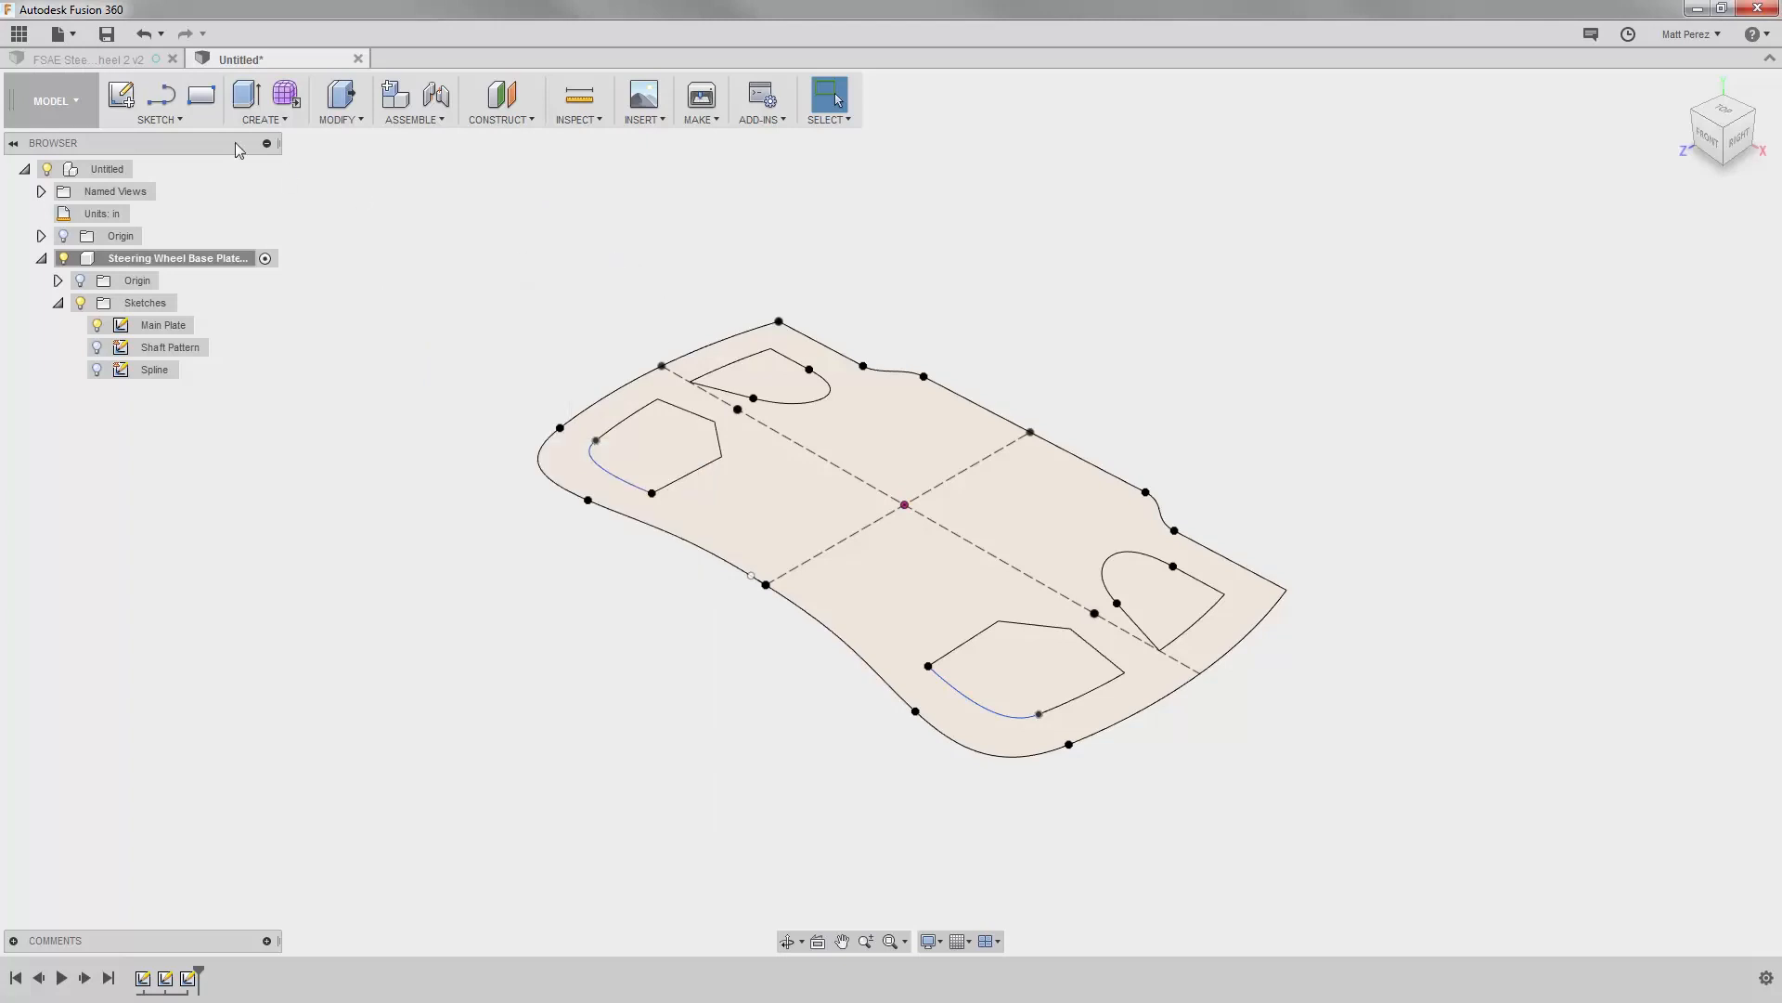
Step: Extrude the Main Plate profile around the four openings, setting the distance to 0.375 in
click(244, 95)
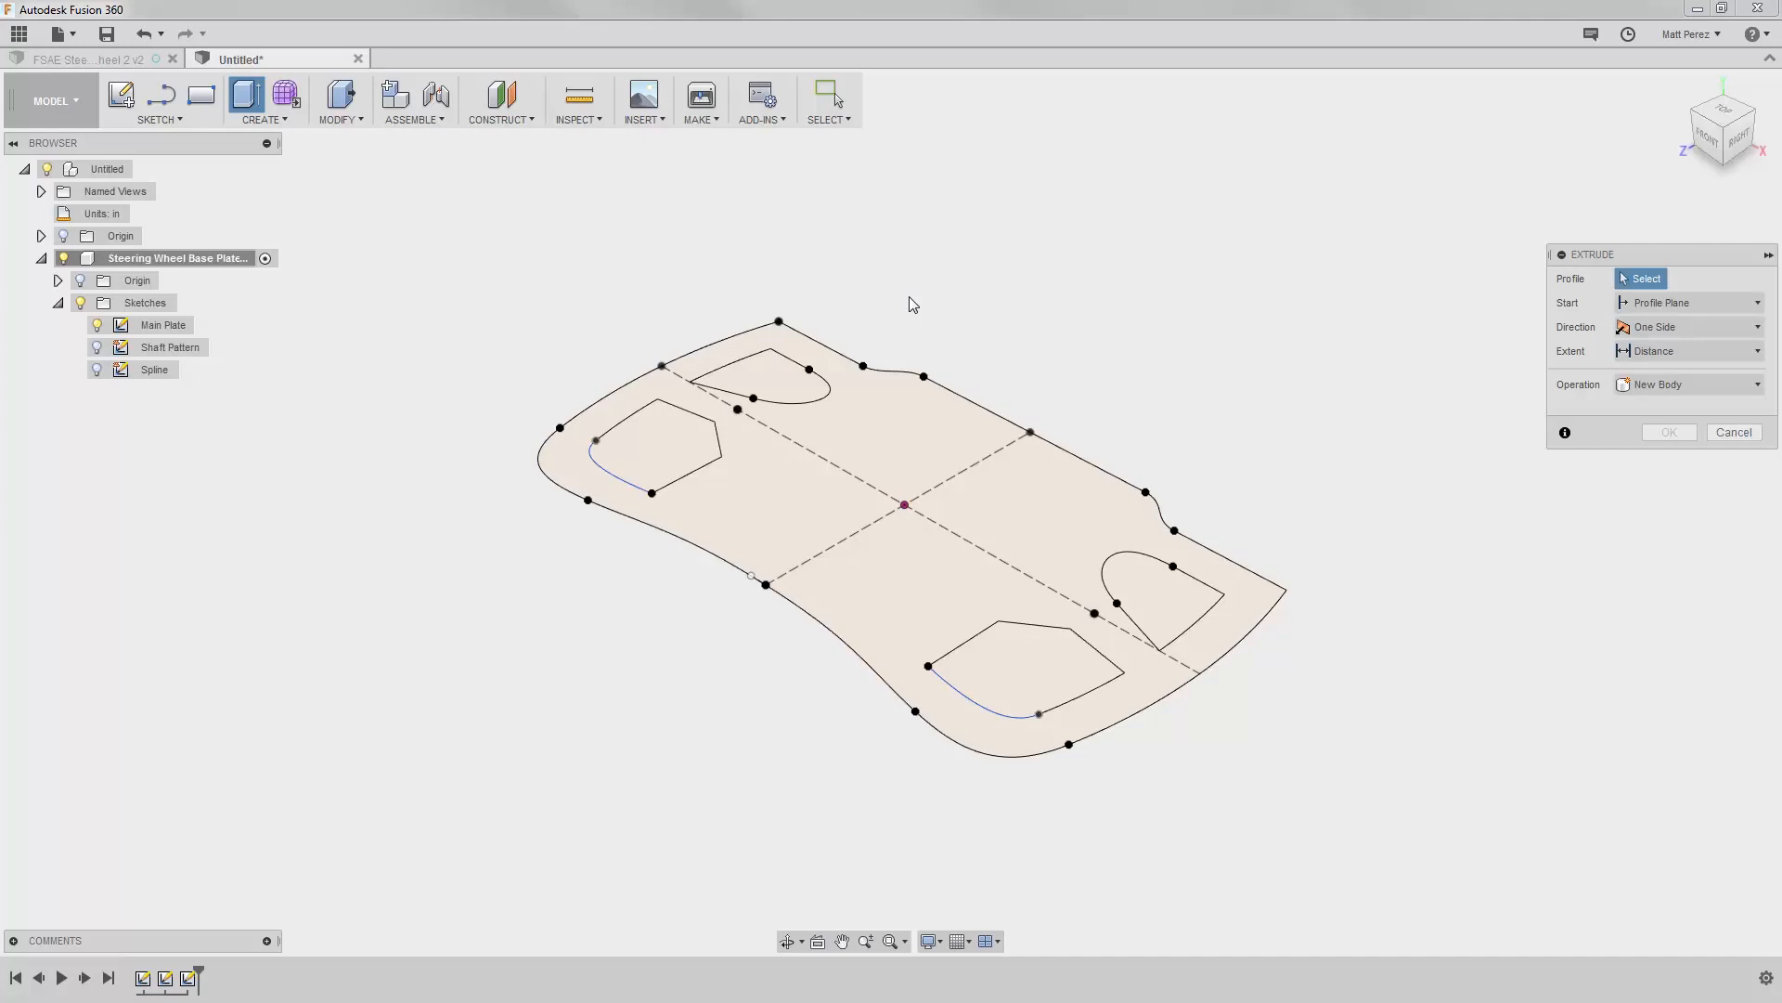
click(892, 426)
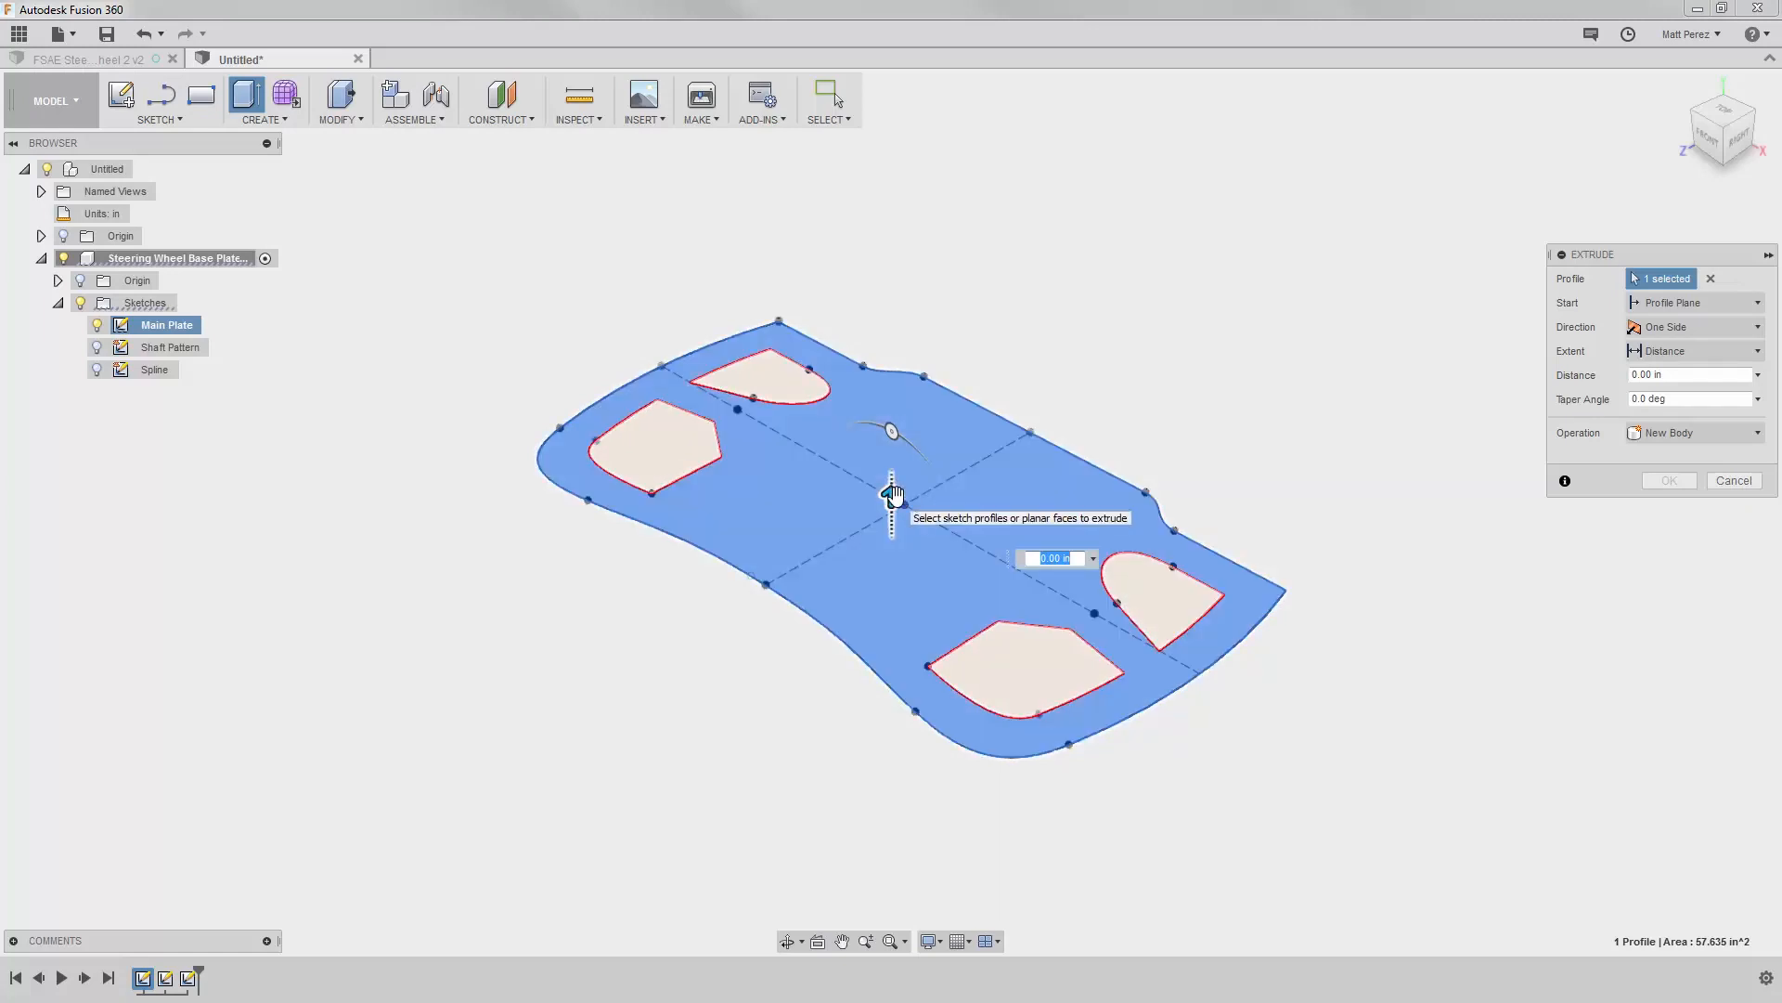
drag(893, 495, 901, 455)
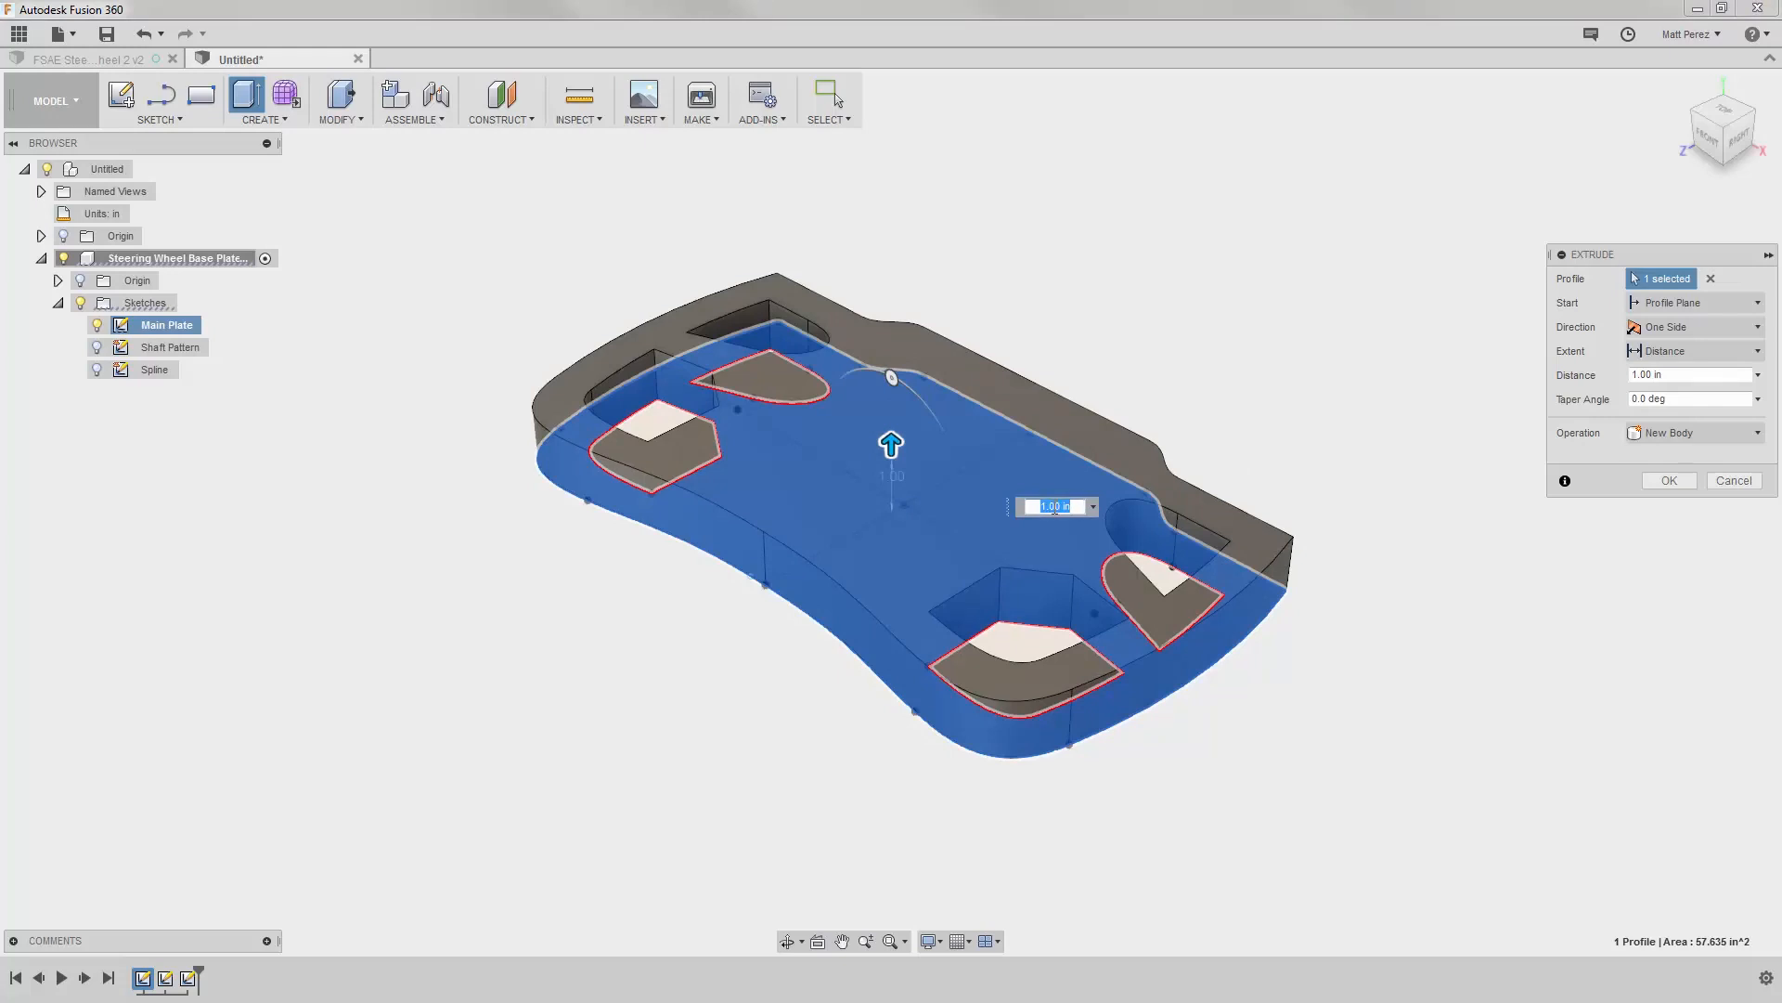
text(.375)
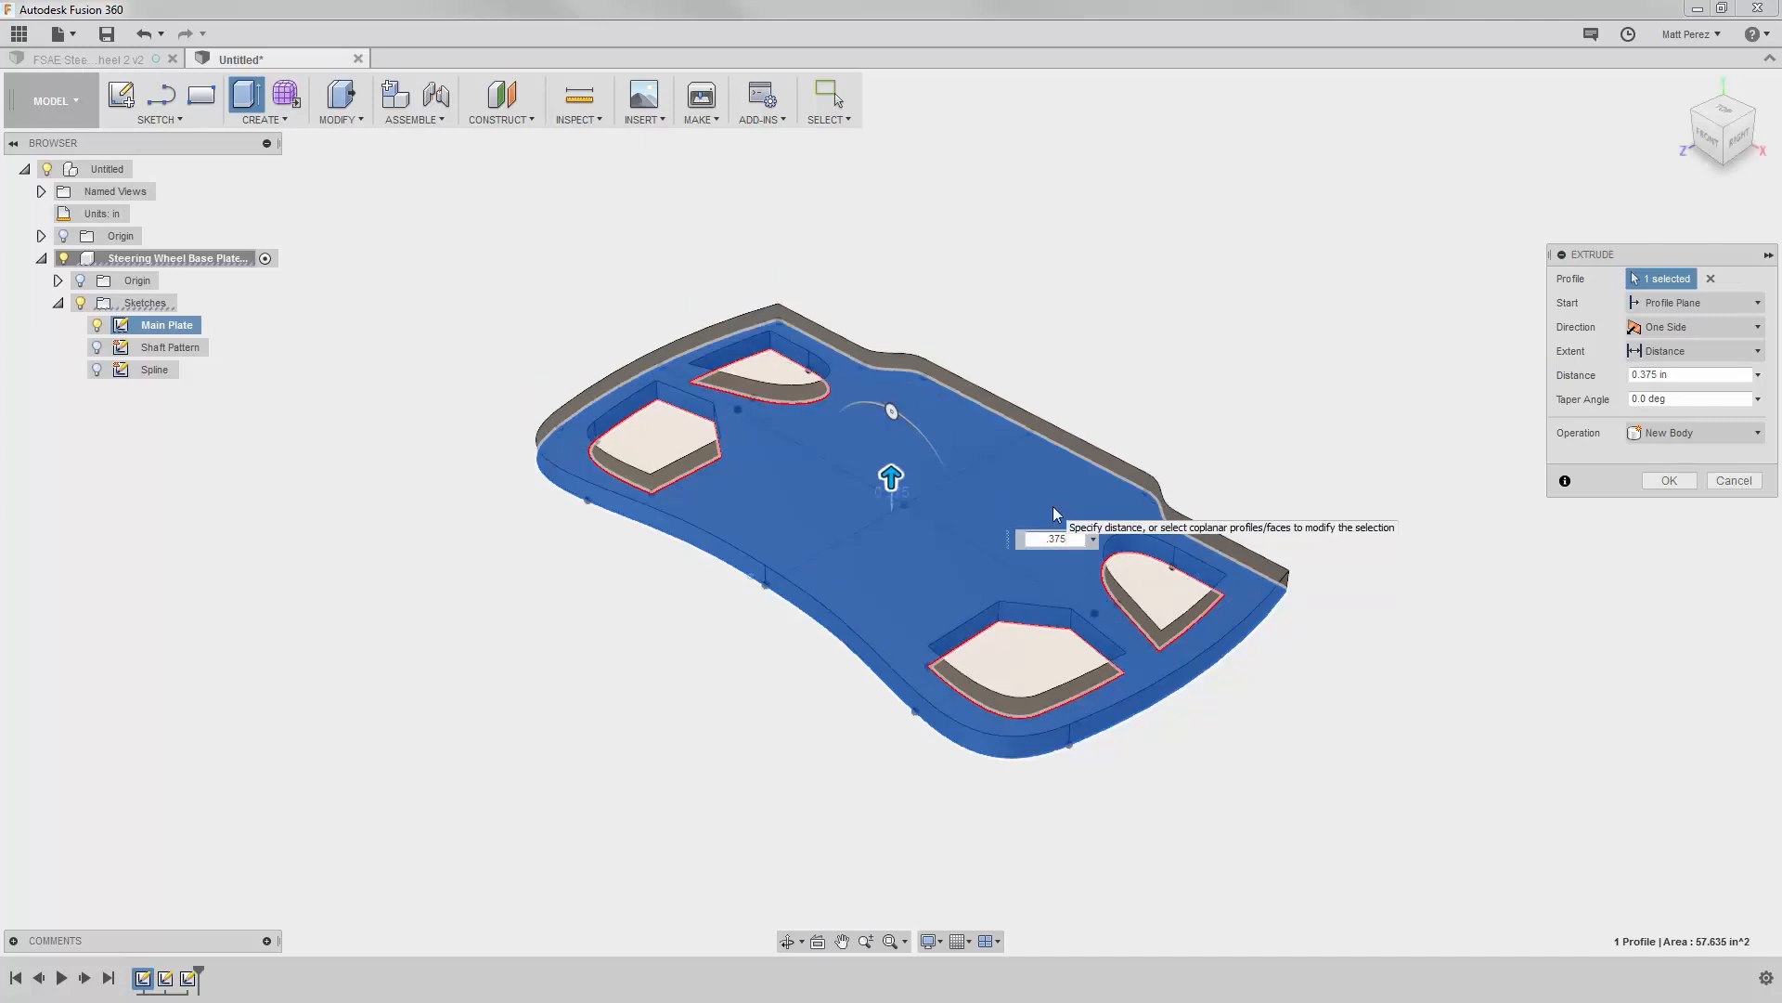
Step: Review the start, direction, extent and operation options of the plate extrusion and finish it as a new body
click(1716, 308)
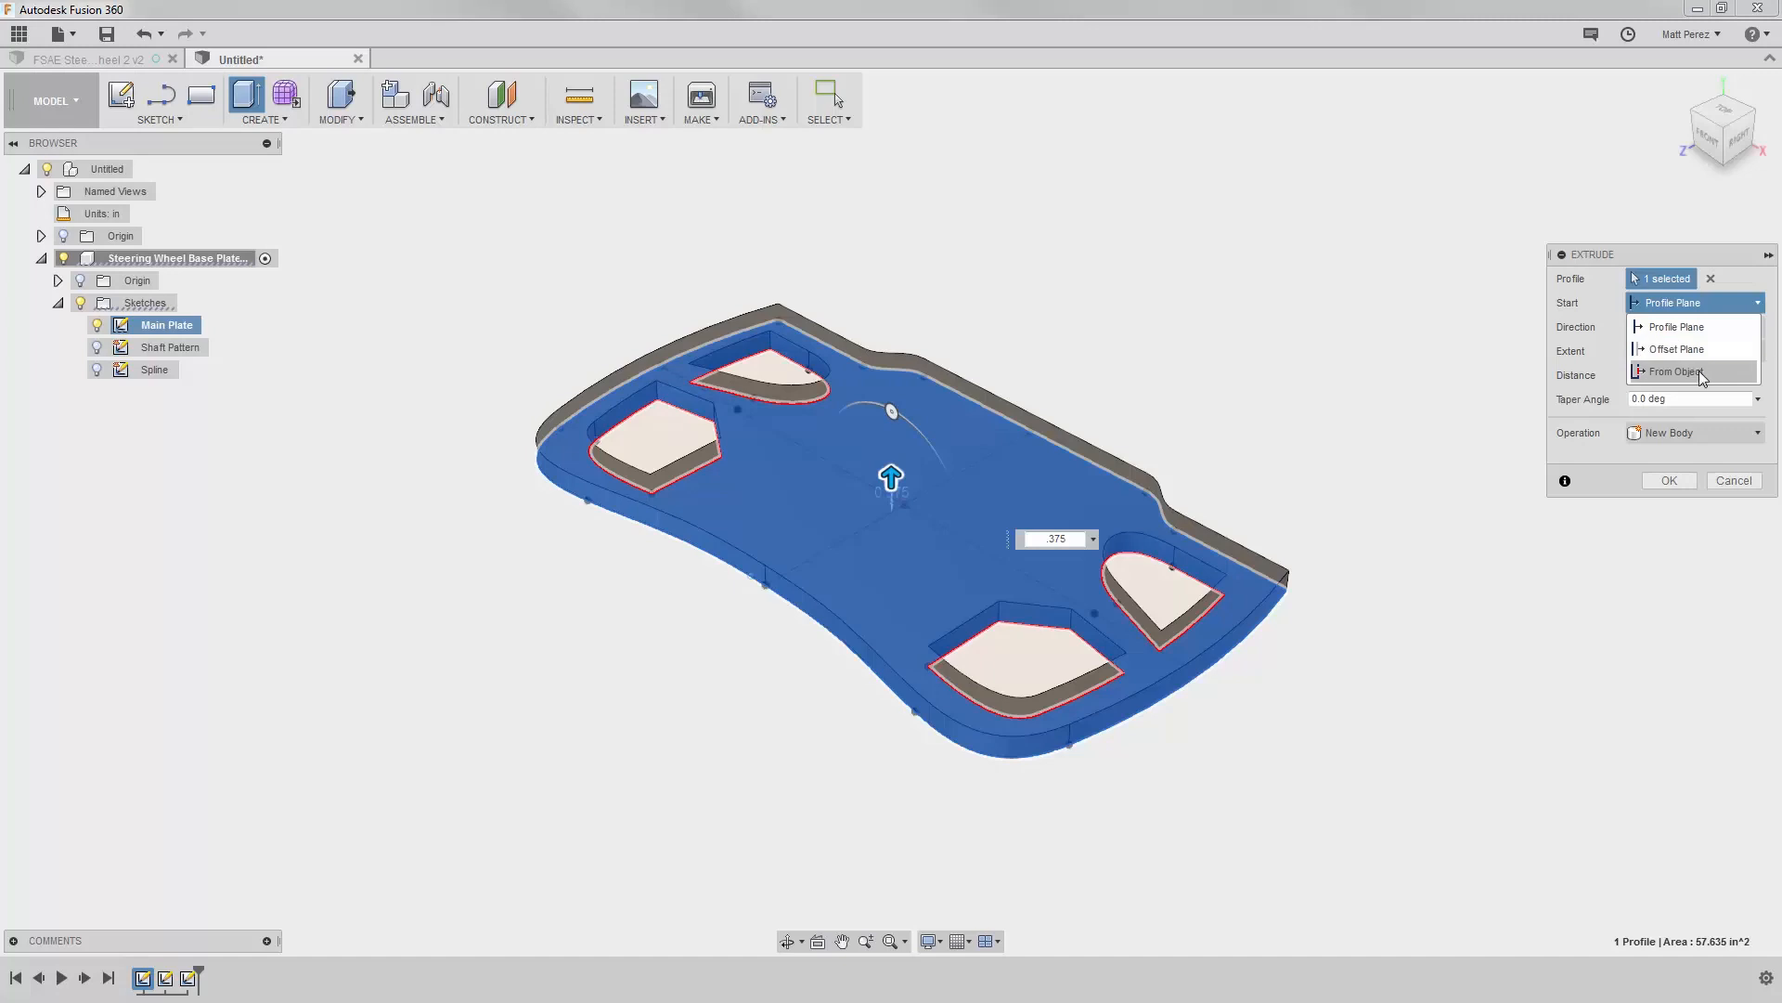
click(1686, 301)
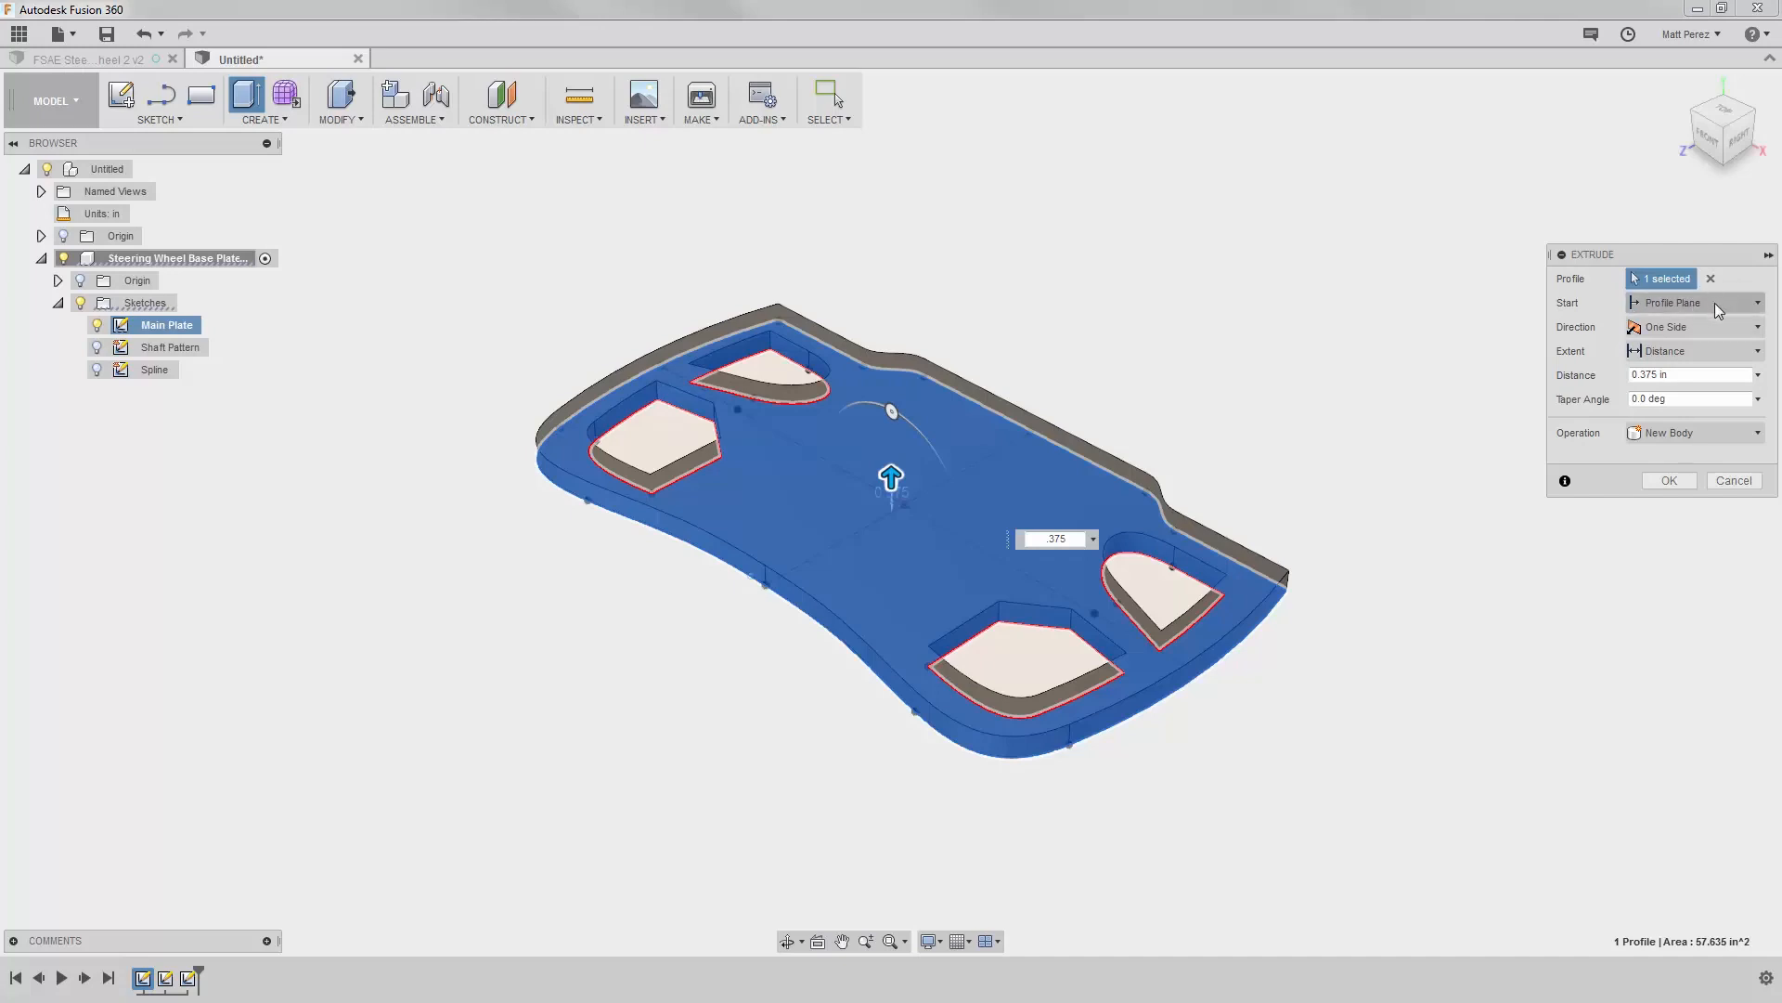
click(1731, 334)
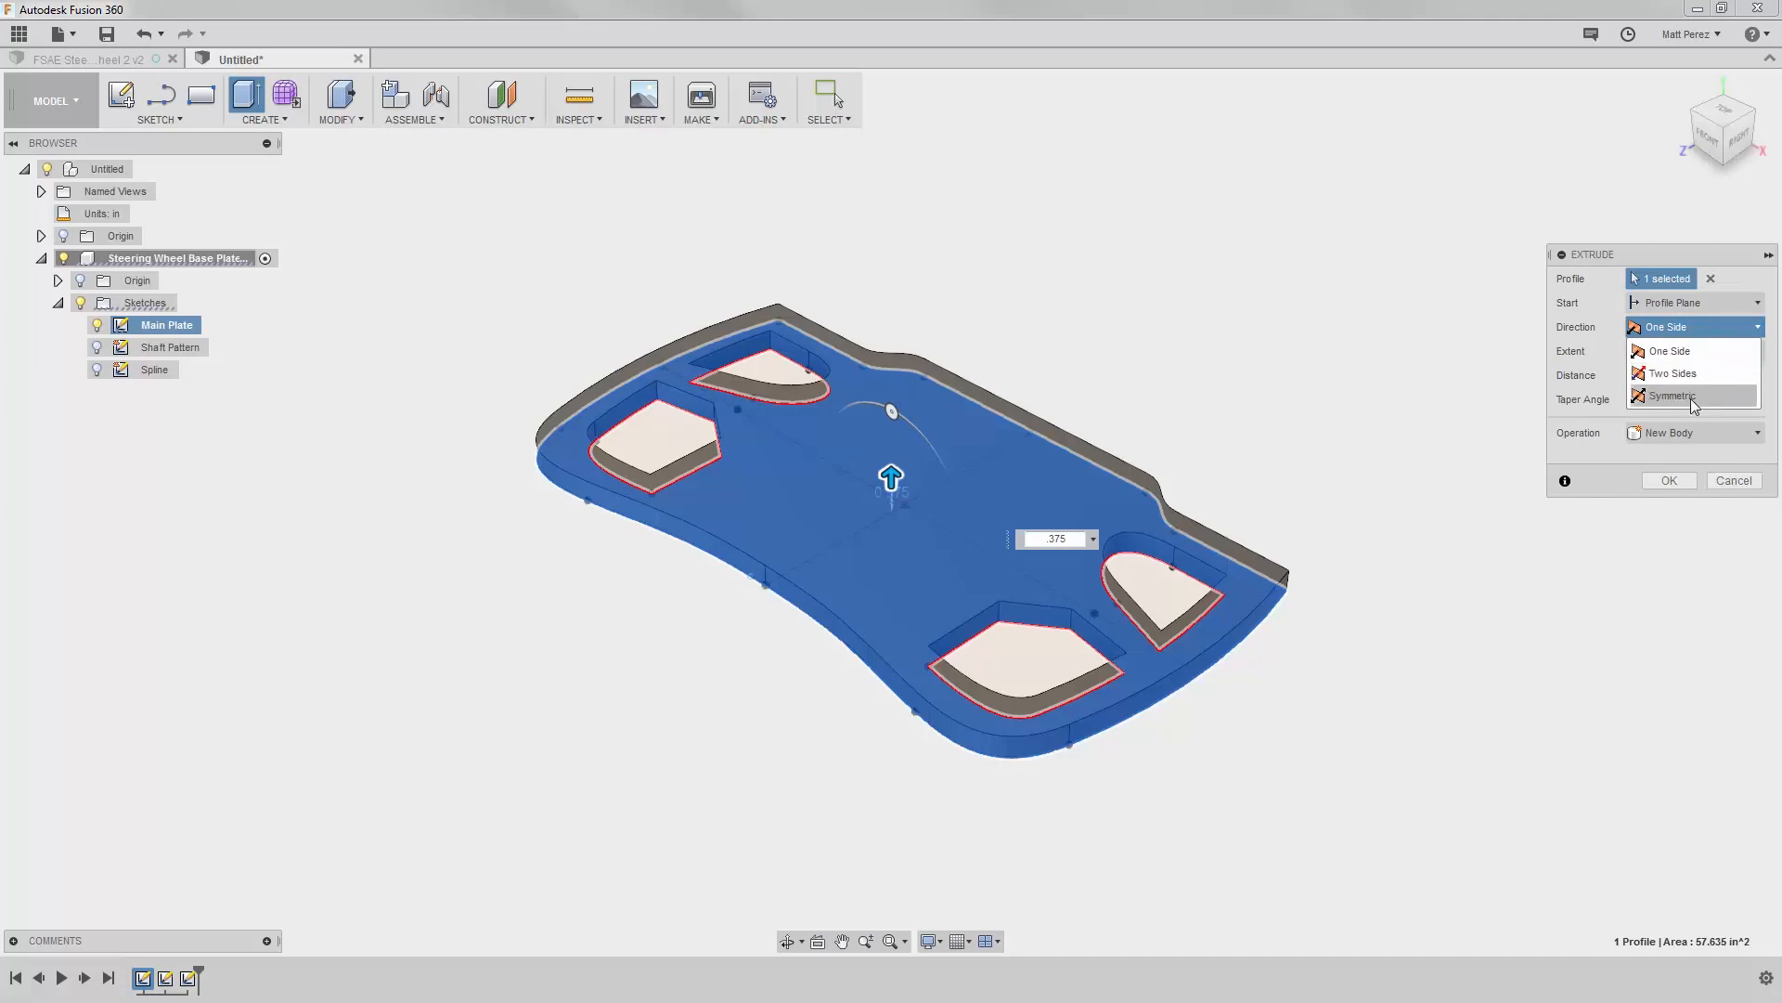
click(1710, 329)
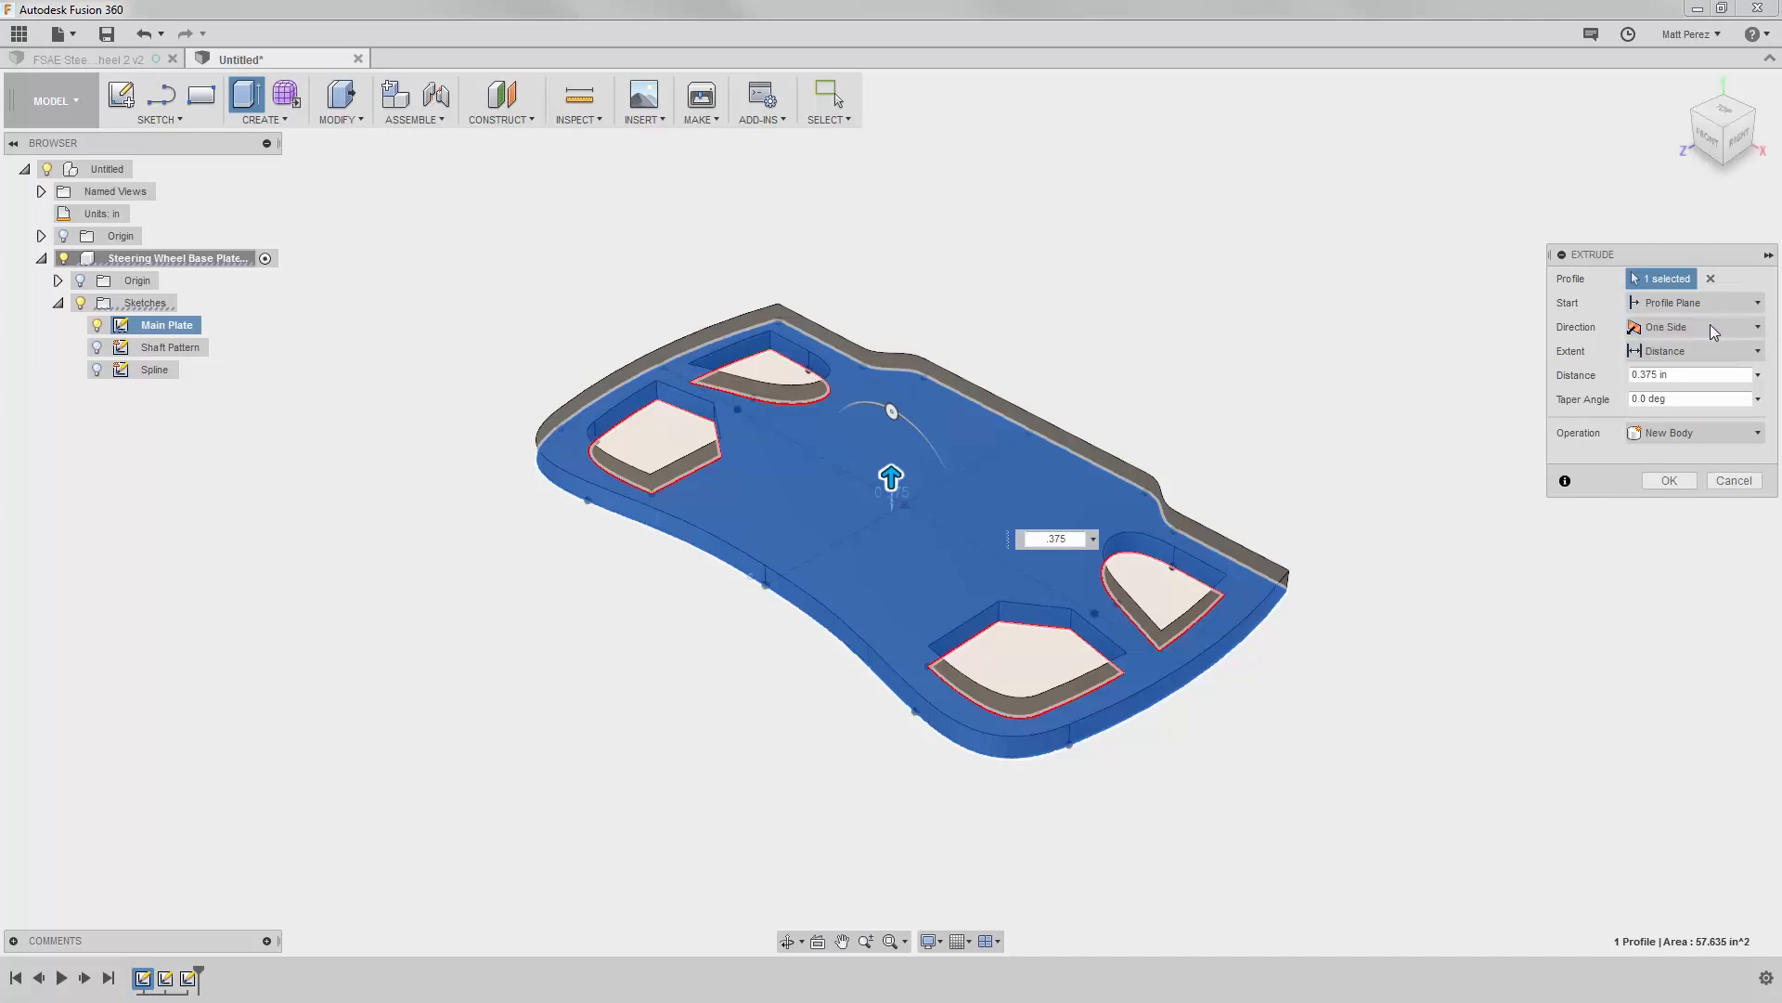
click(1707, 356)
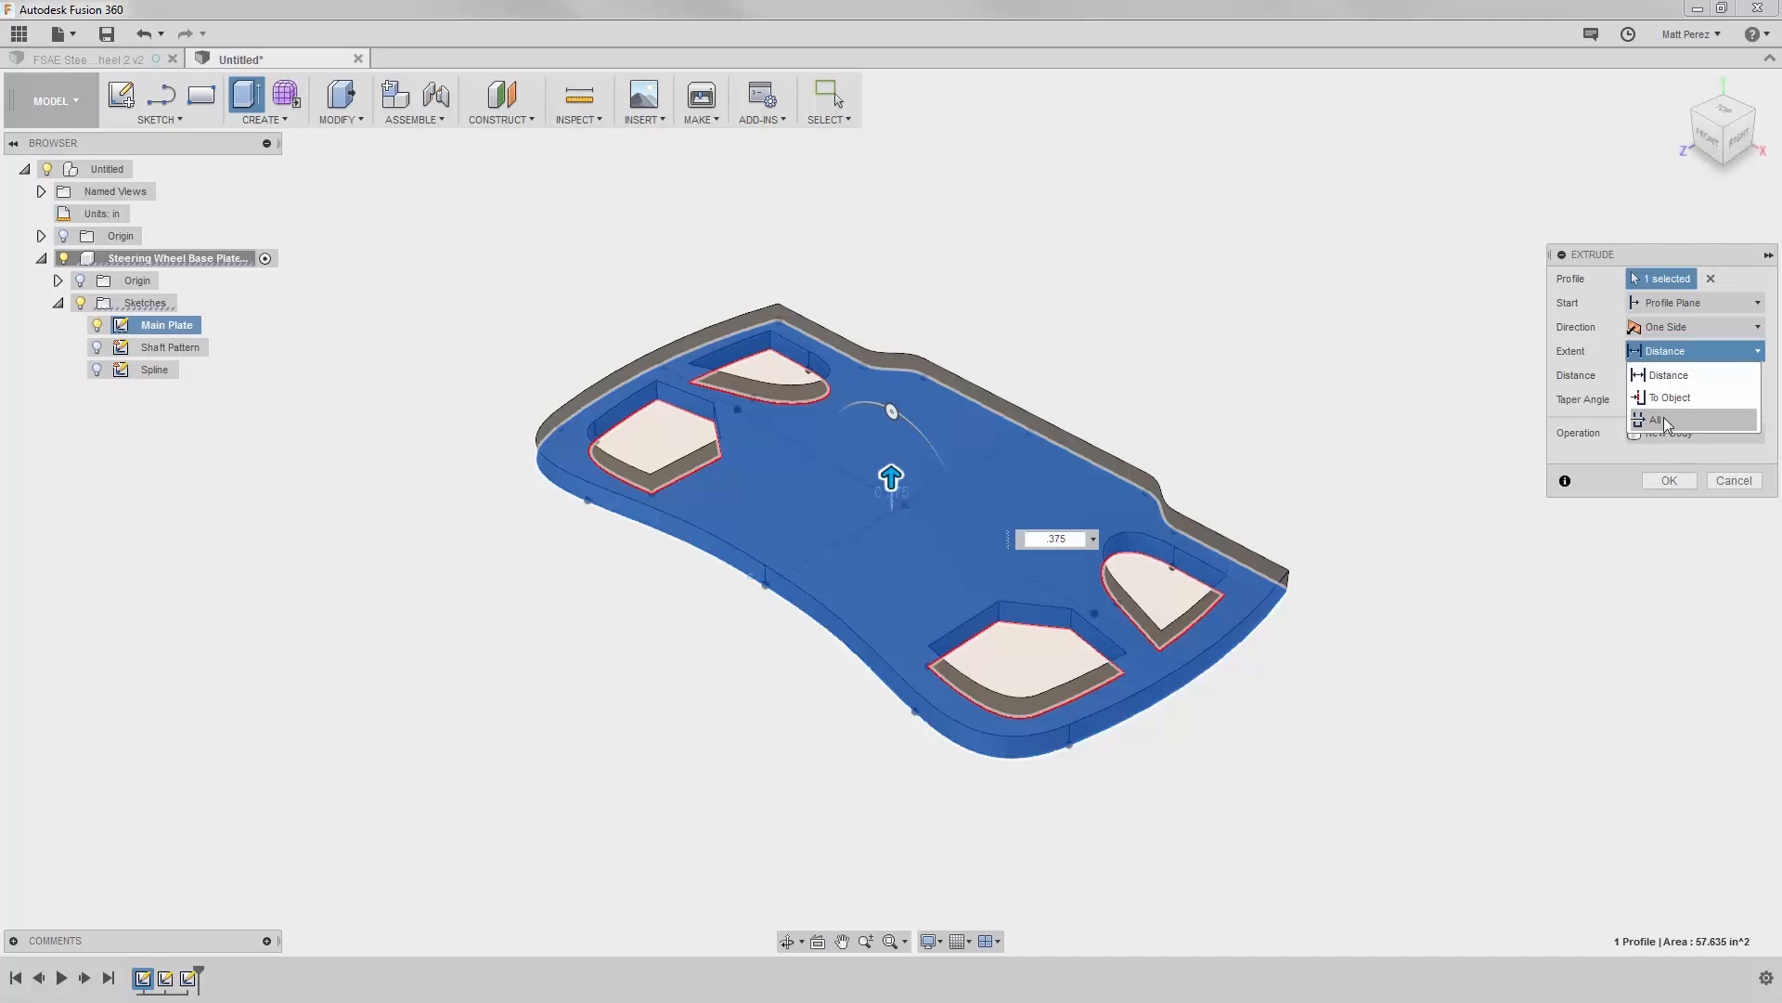
click(1673, 352)
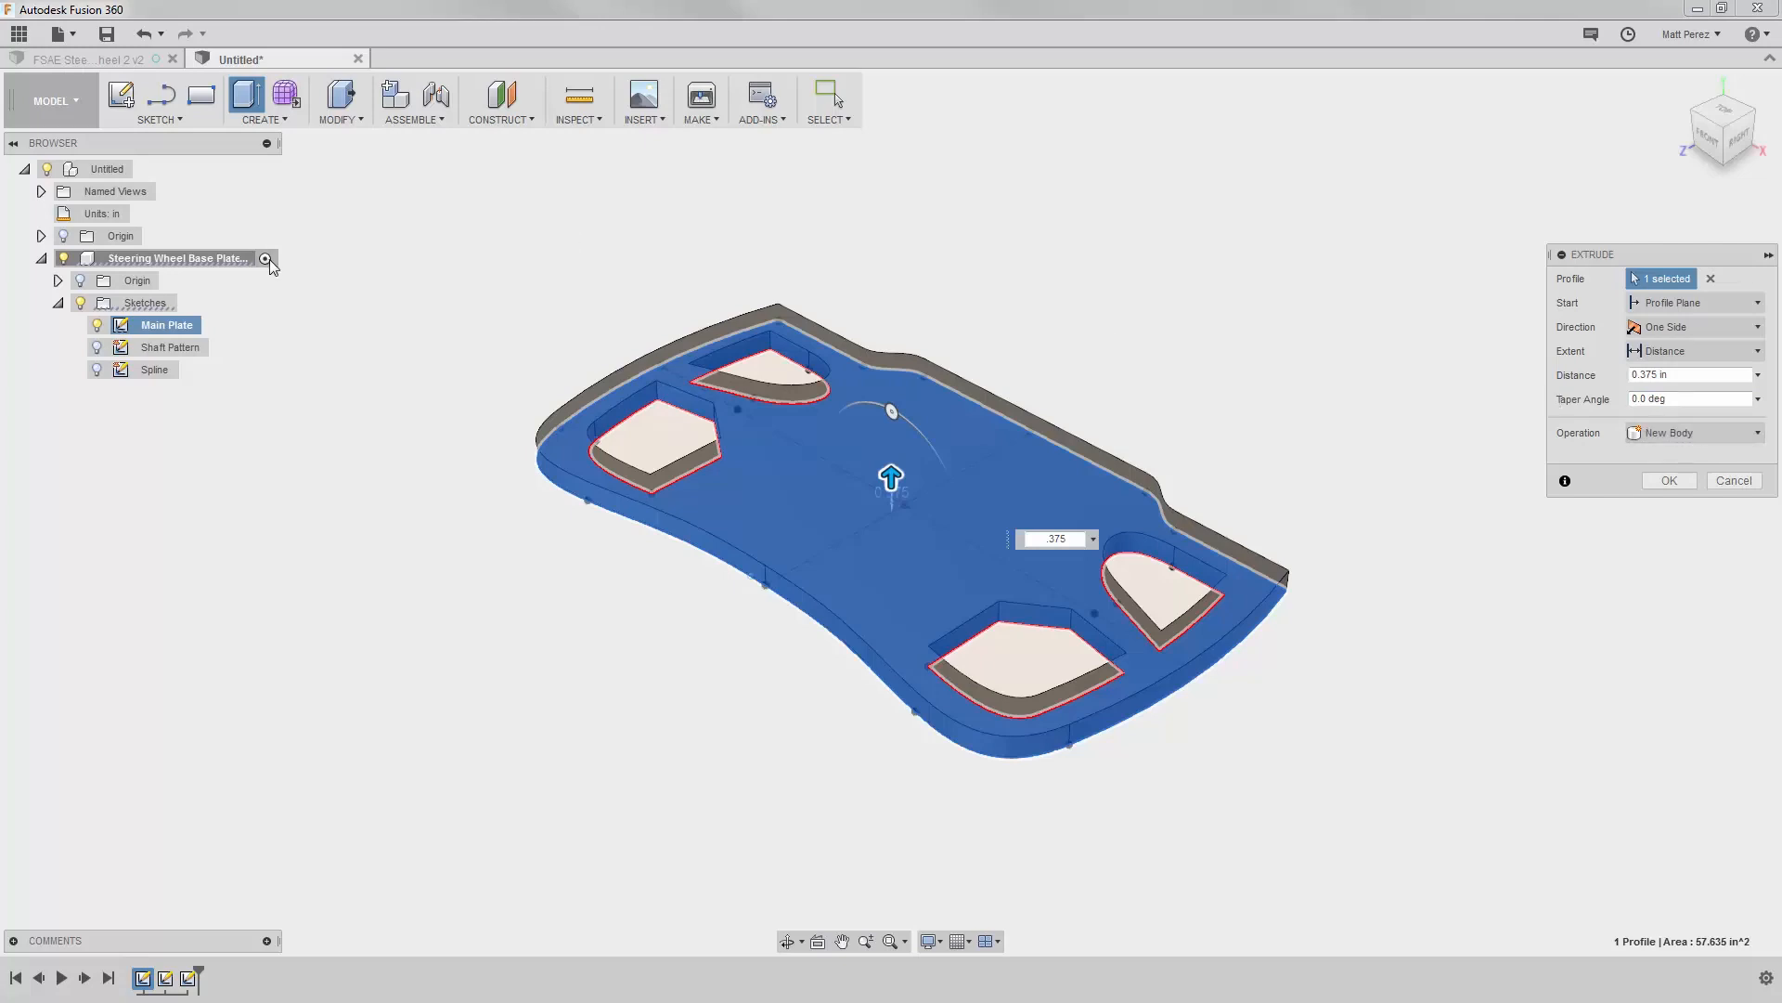
click(1716, 435)
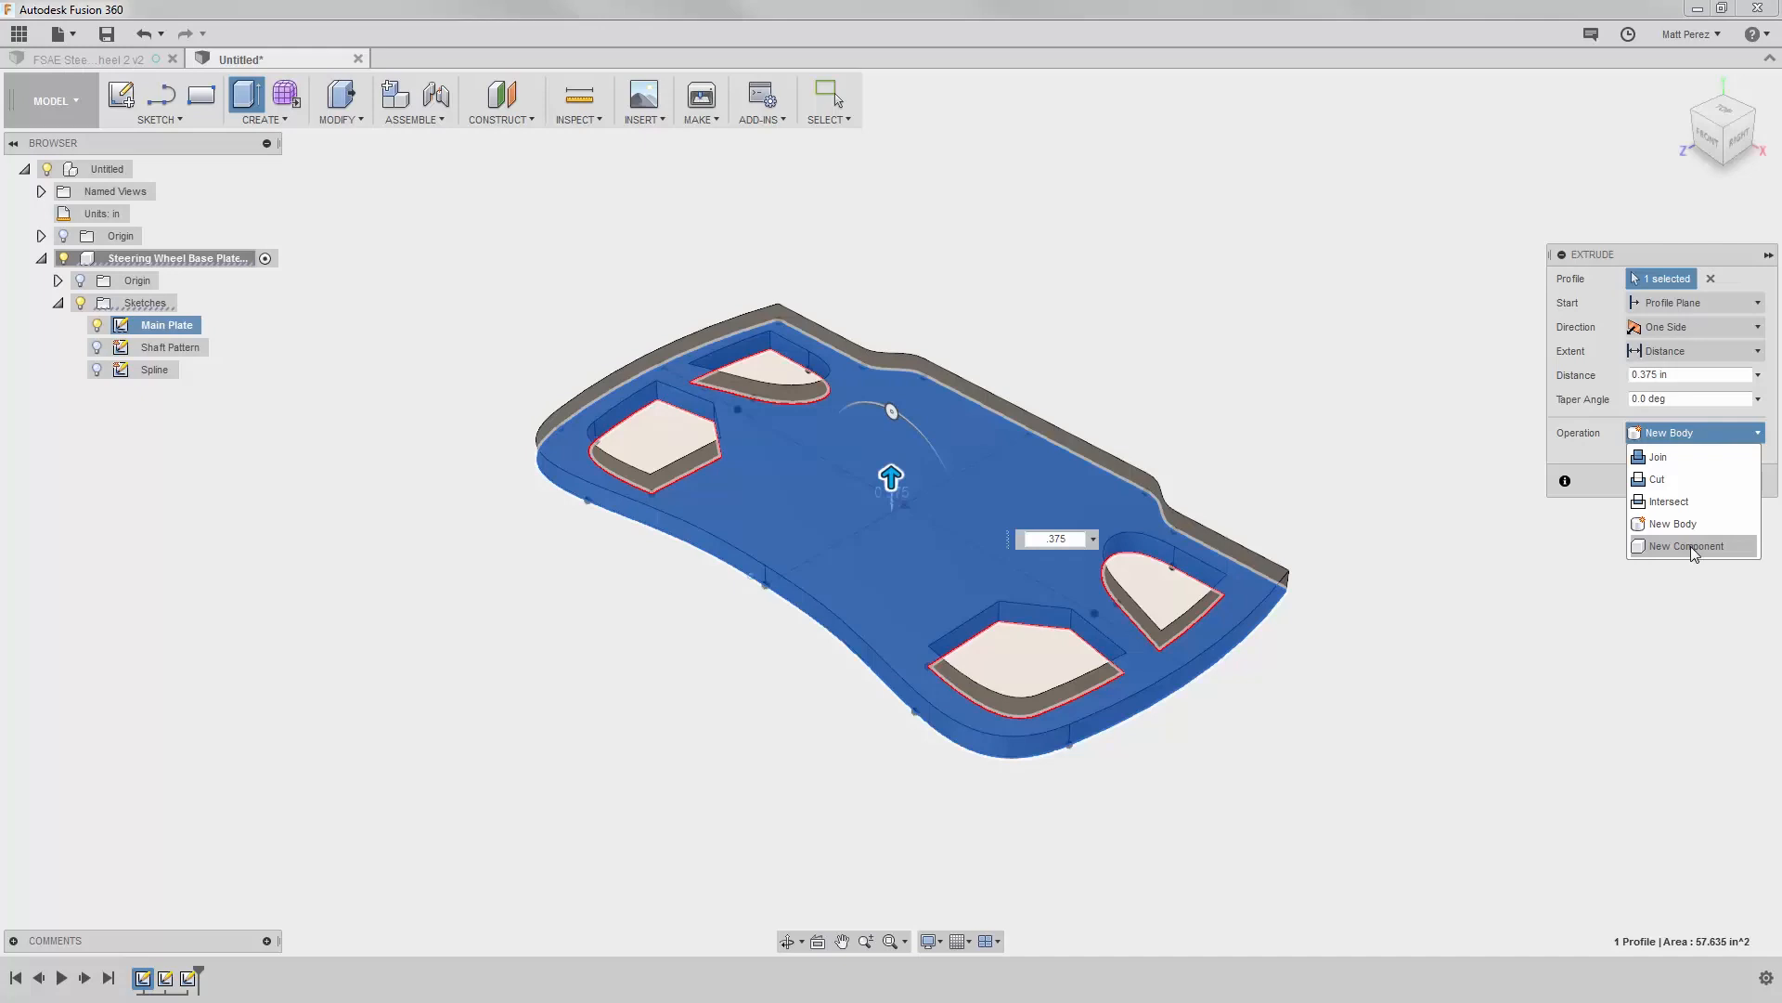
click(1676, 432)
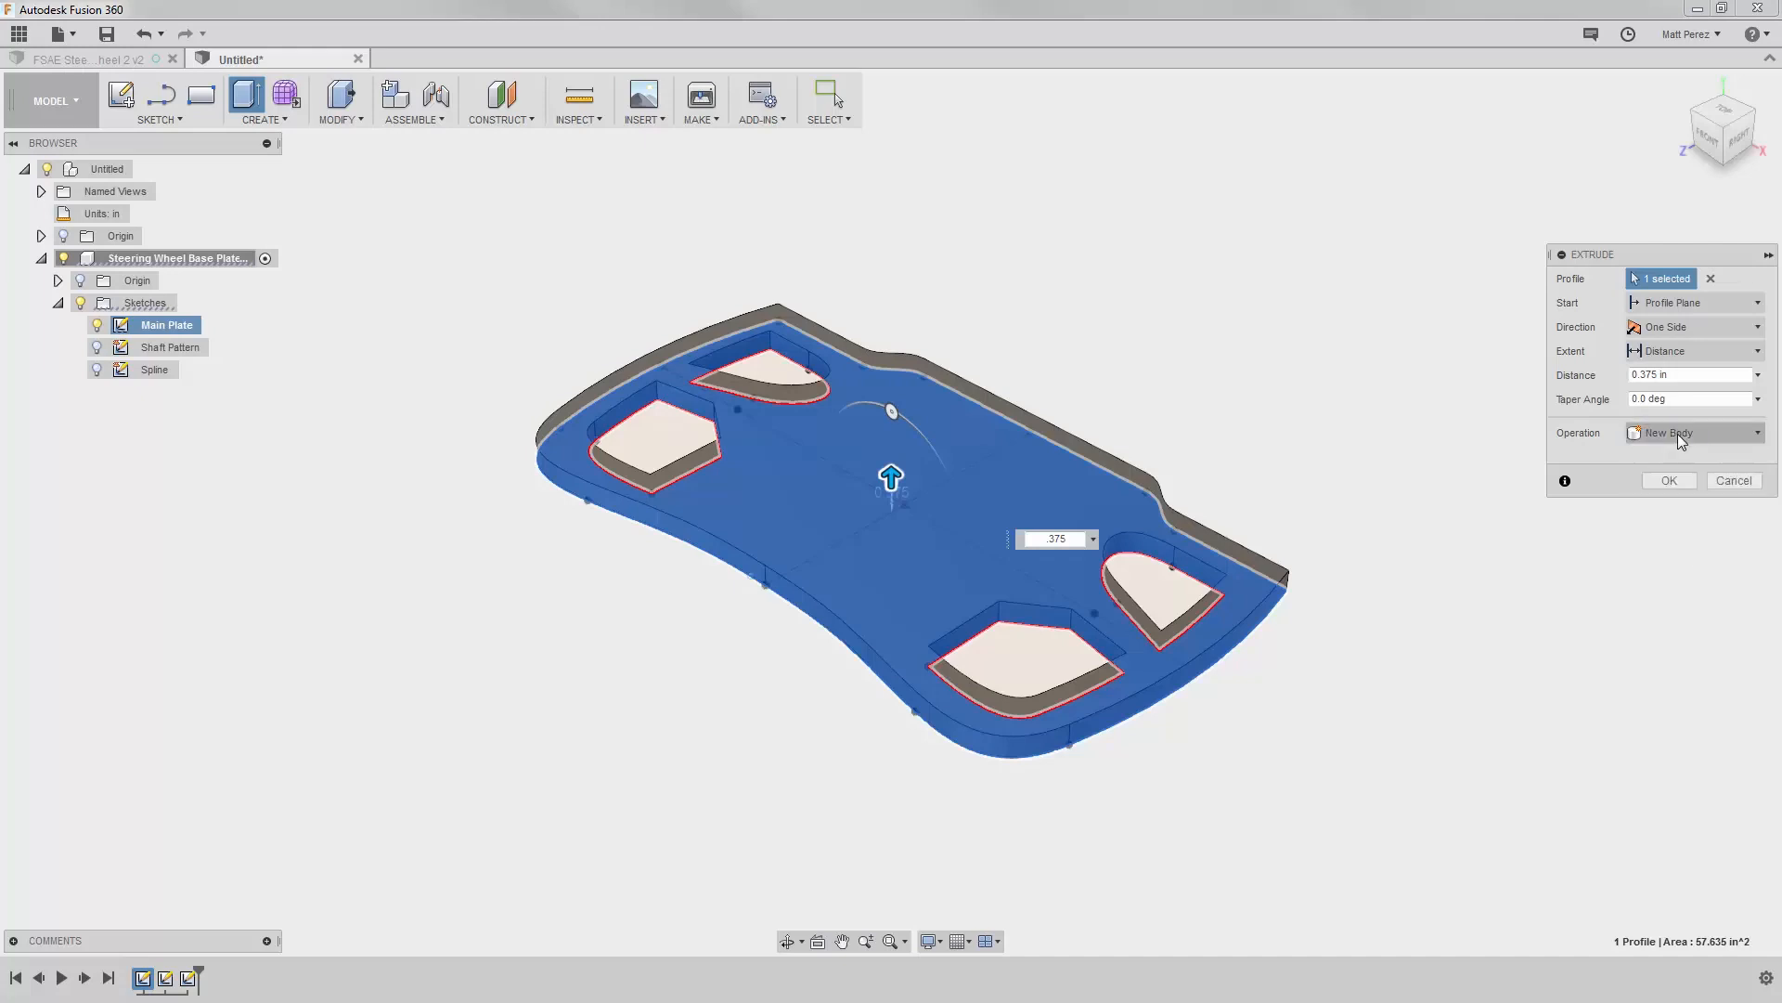
click(1666, 480)
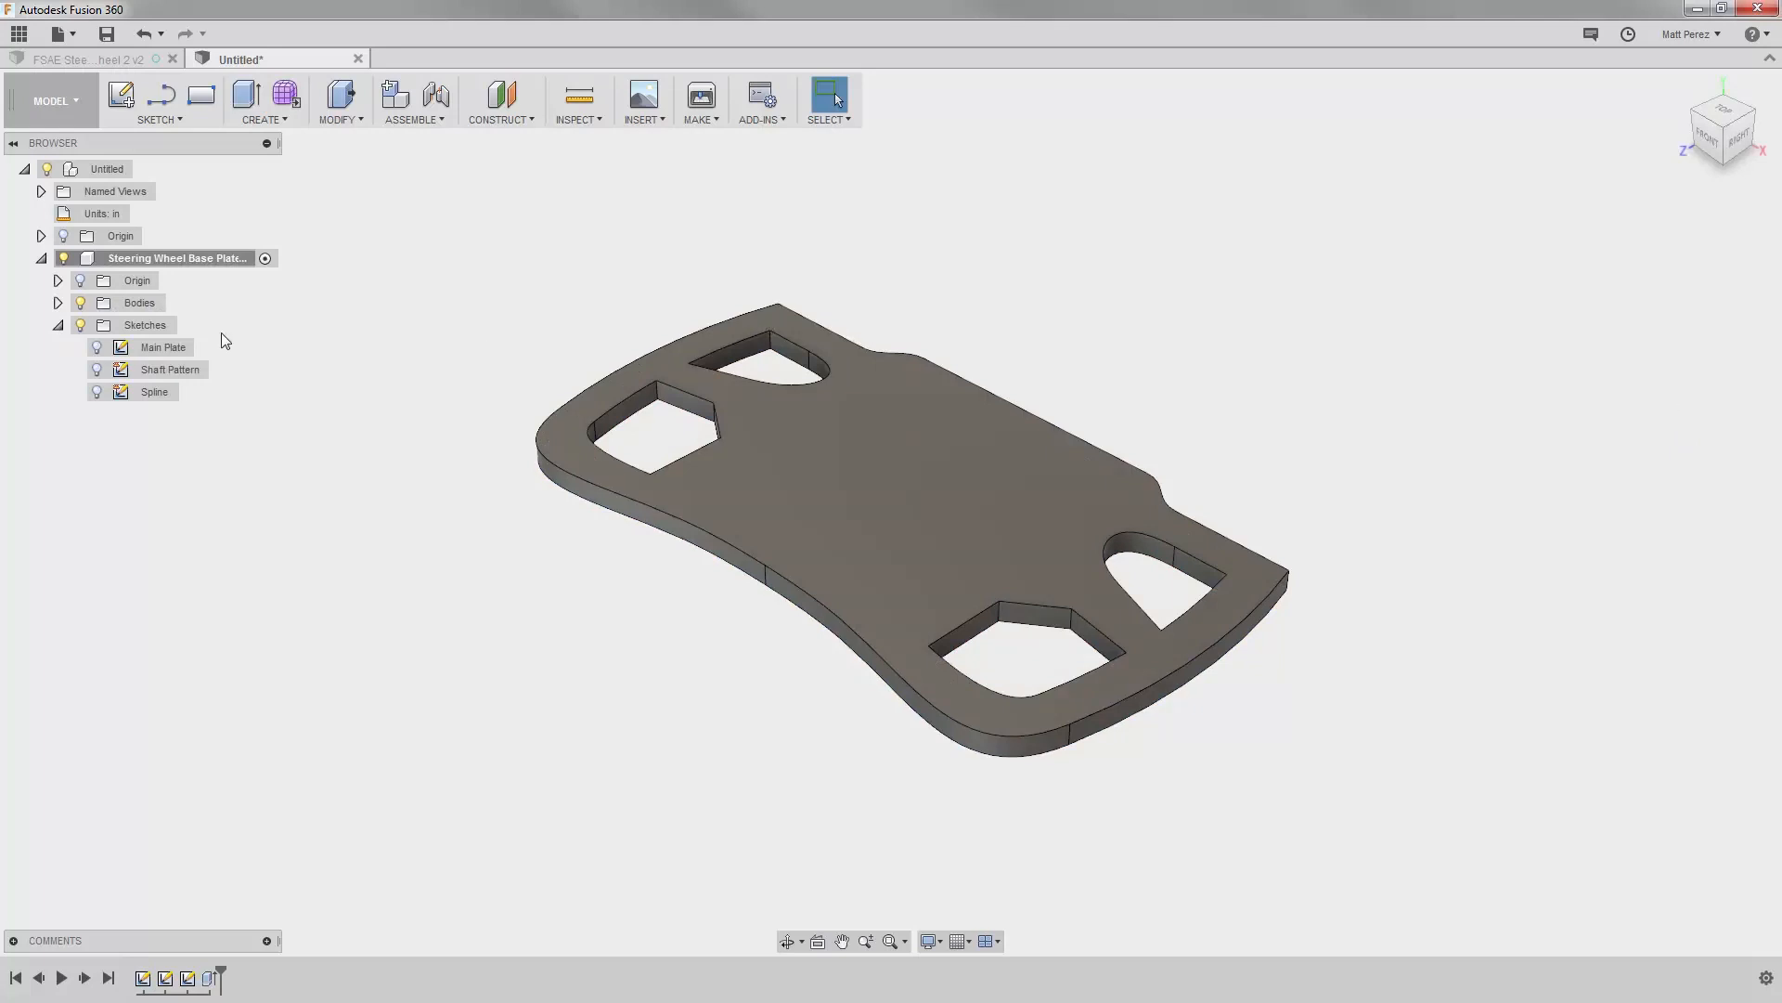
Step: Show the Main Plate sketch briefly and hide it again, leaving only the Shaft Pattern sketch shown
click(98, 353)
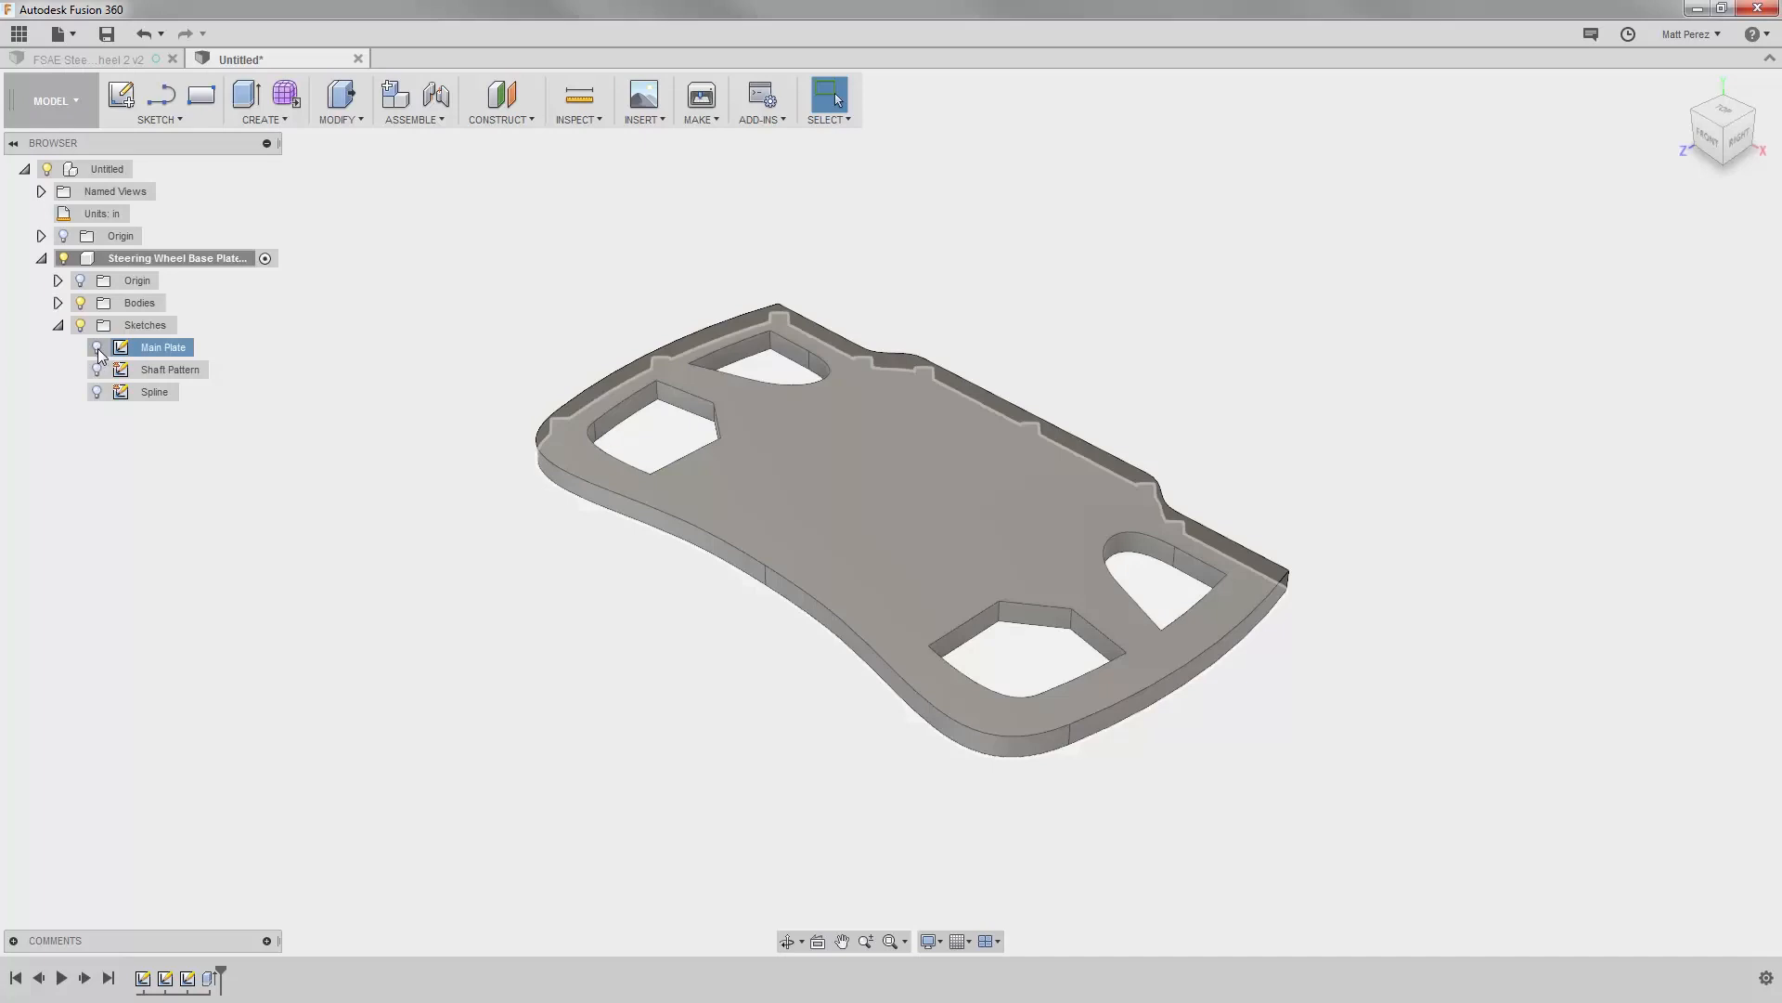
click(98, 351)
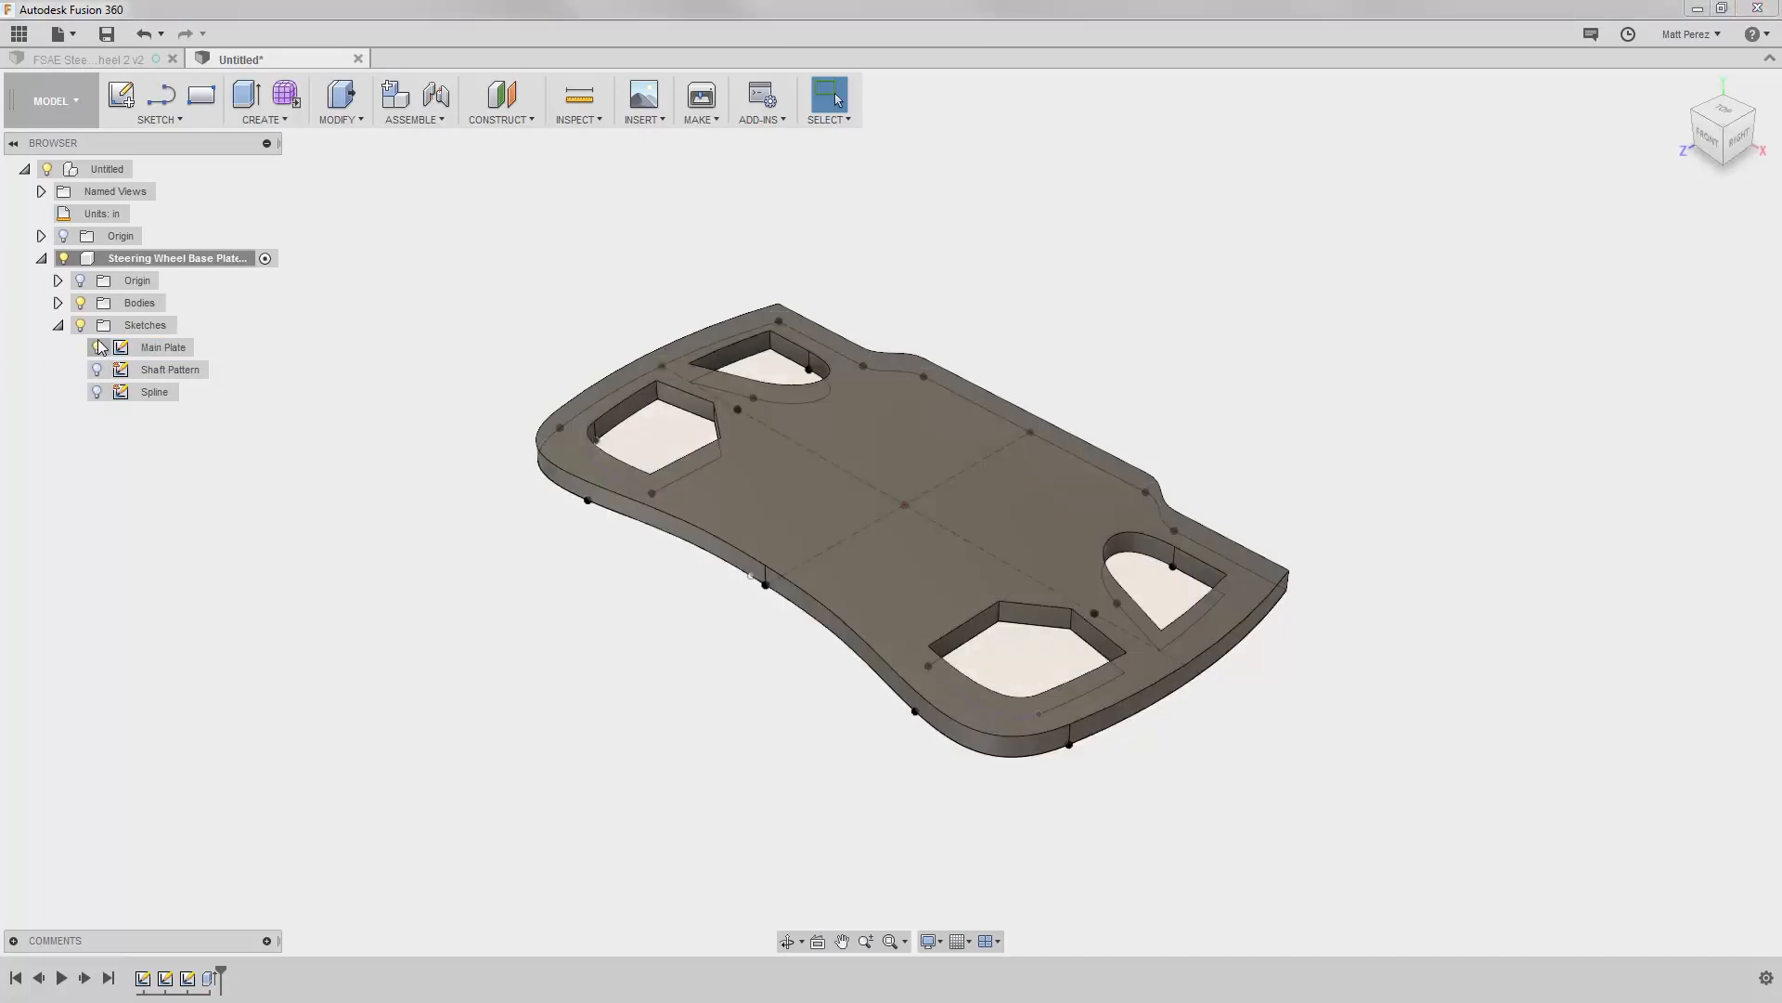
click(97, 347)
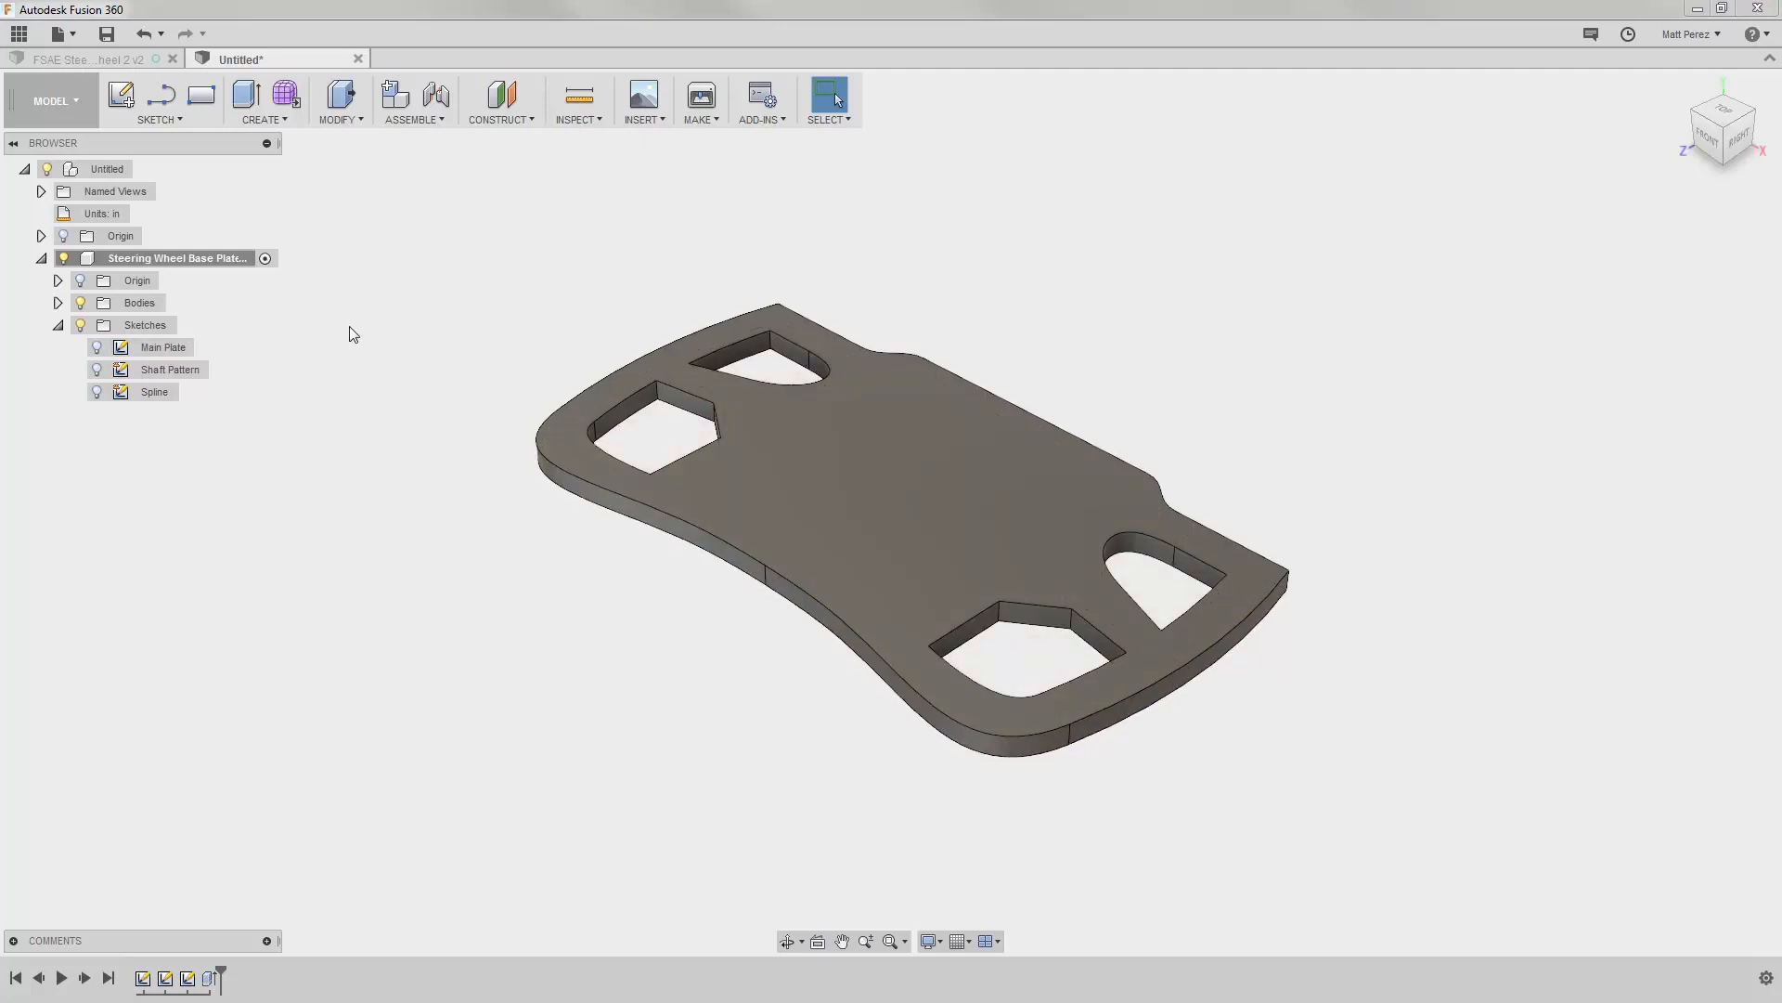
click(97, 370)
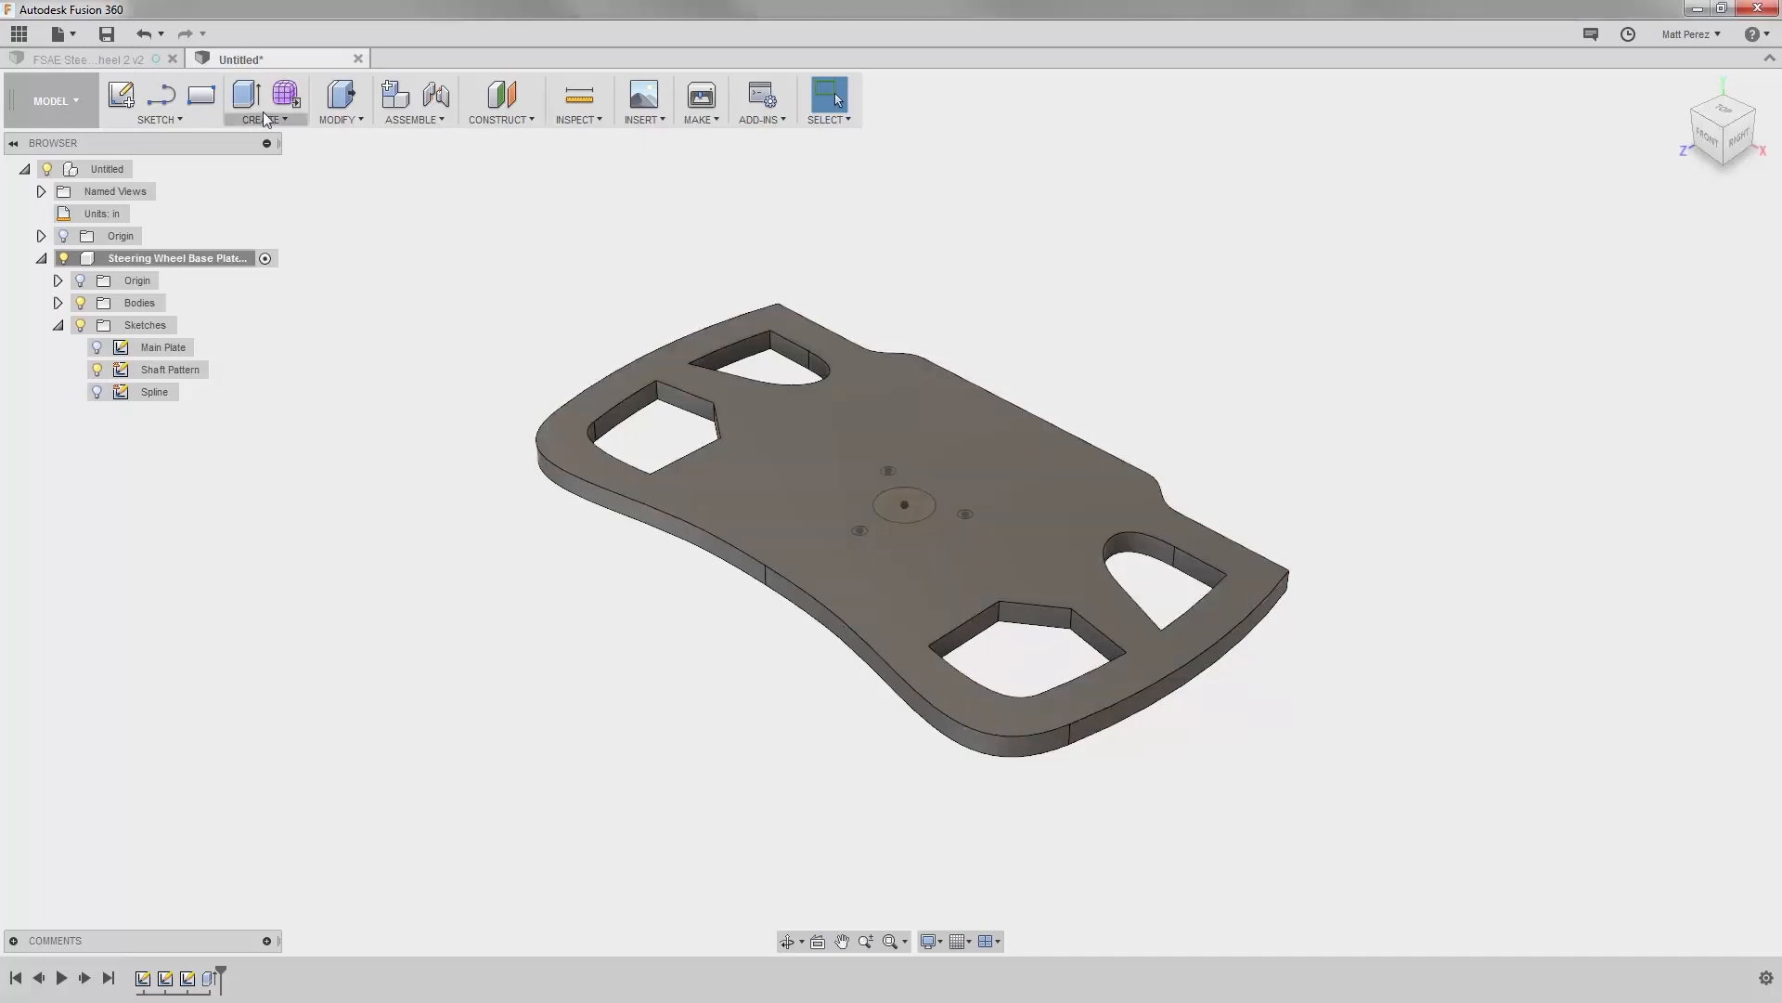
Step: Start a new Extrude and restrict the selection filters to sketch profiles, excluding body faces
click(243, 97)
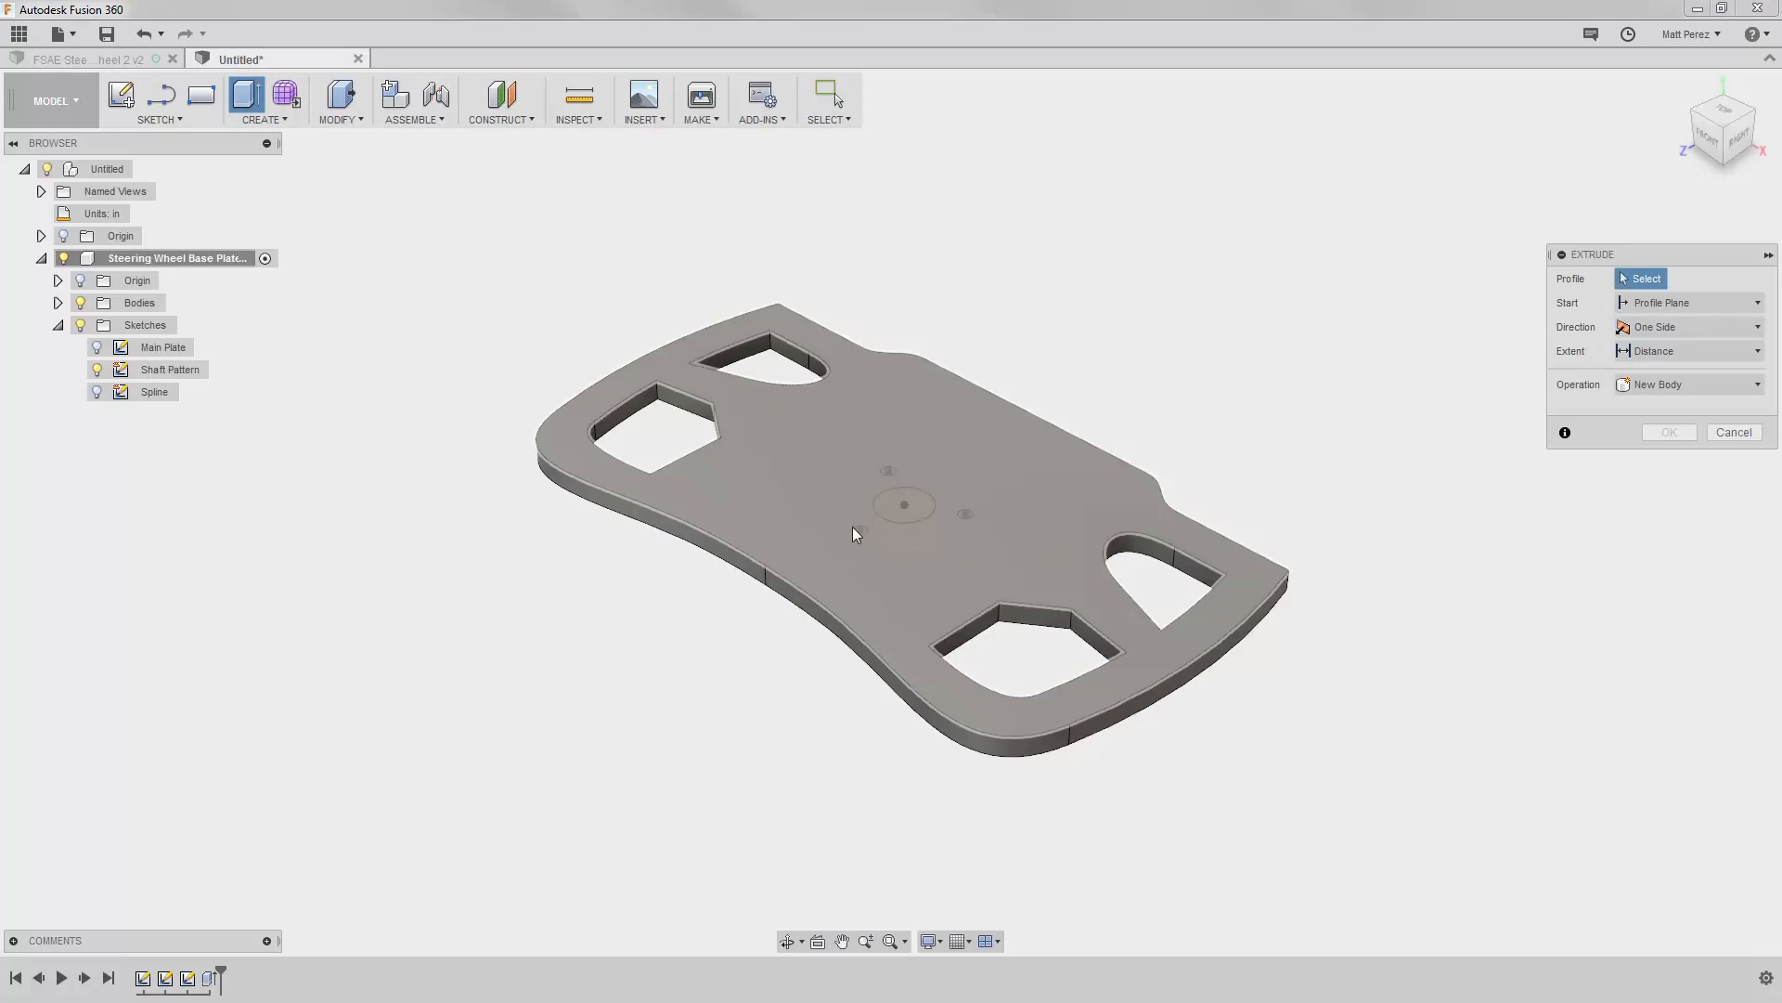
click(843, 121)
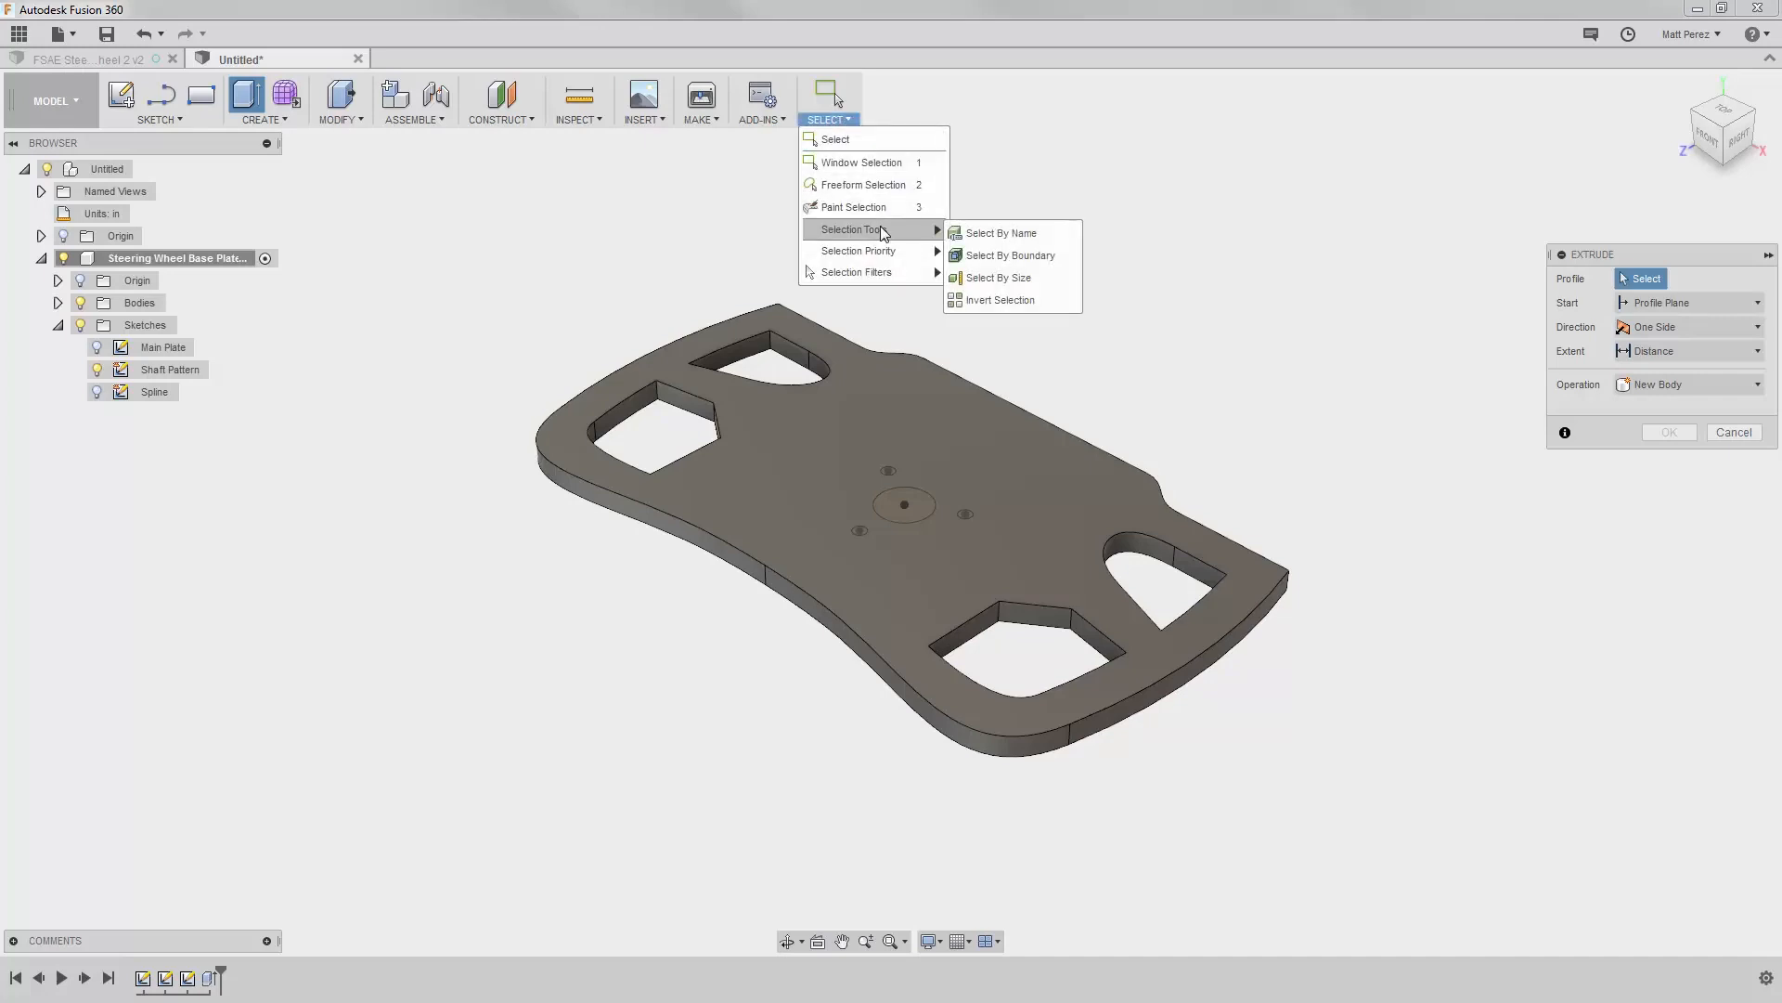
mouse_move(880, 279)
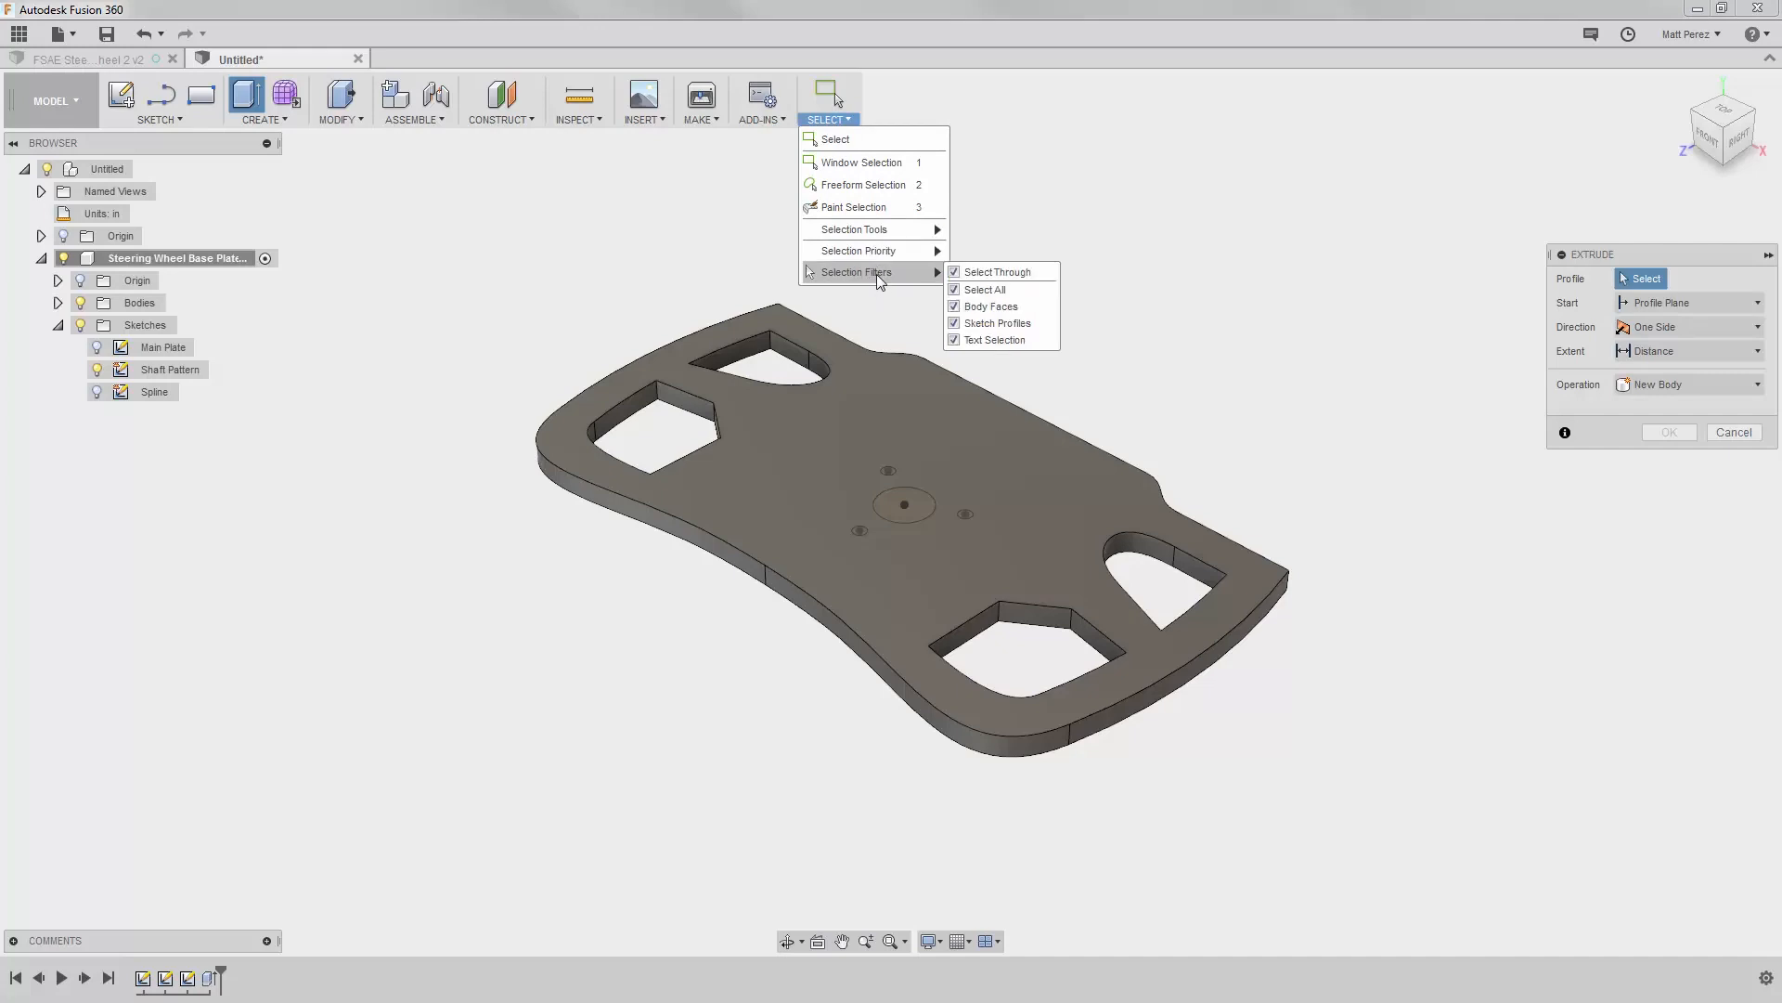
click(955, 272)
click(954, 289)
click(954, 306)
click(954, 306)
click(954, 323)
Step: Select the central shaft circle and the three small circles around it as the extrude profiles
click(919, 501)
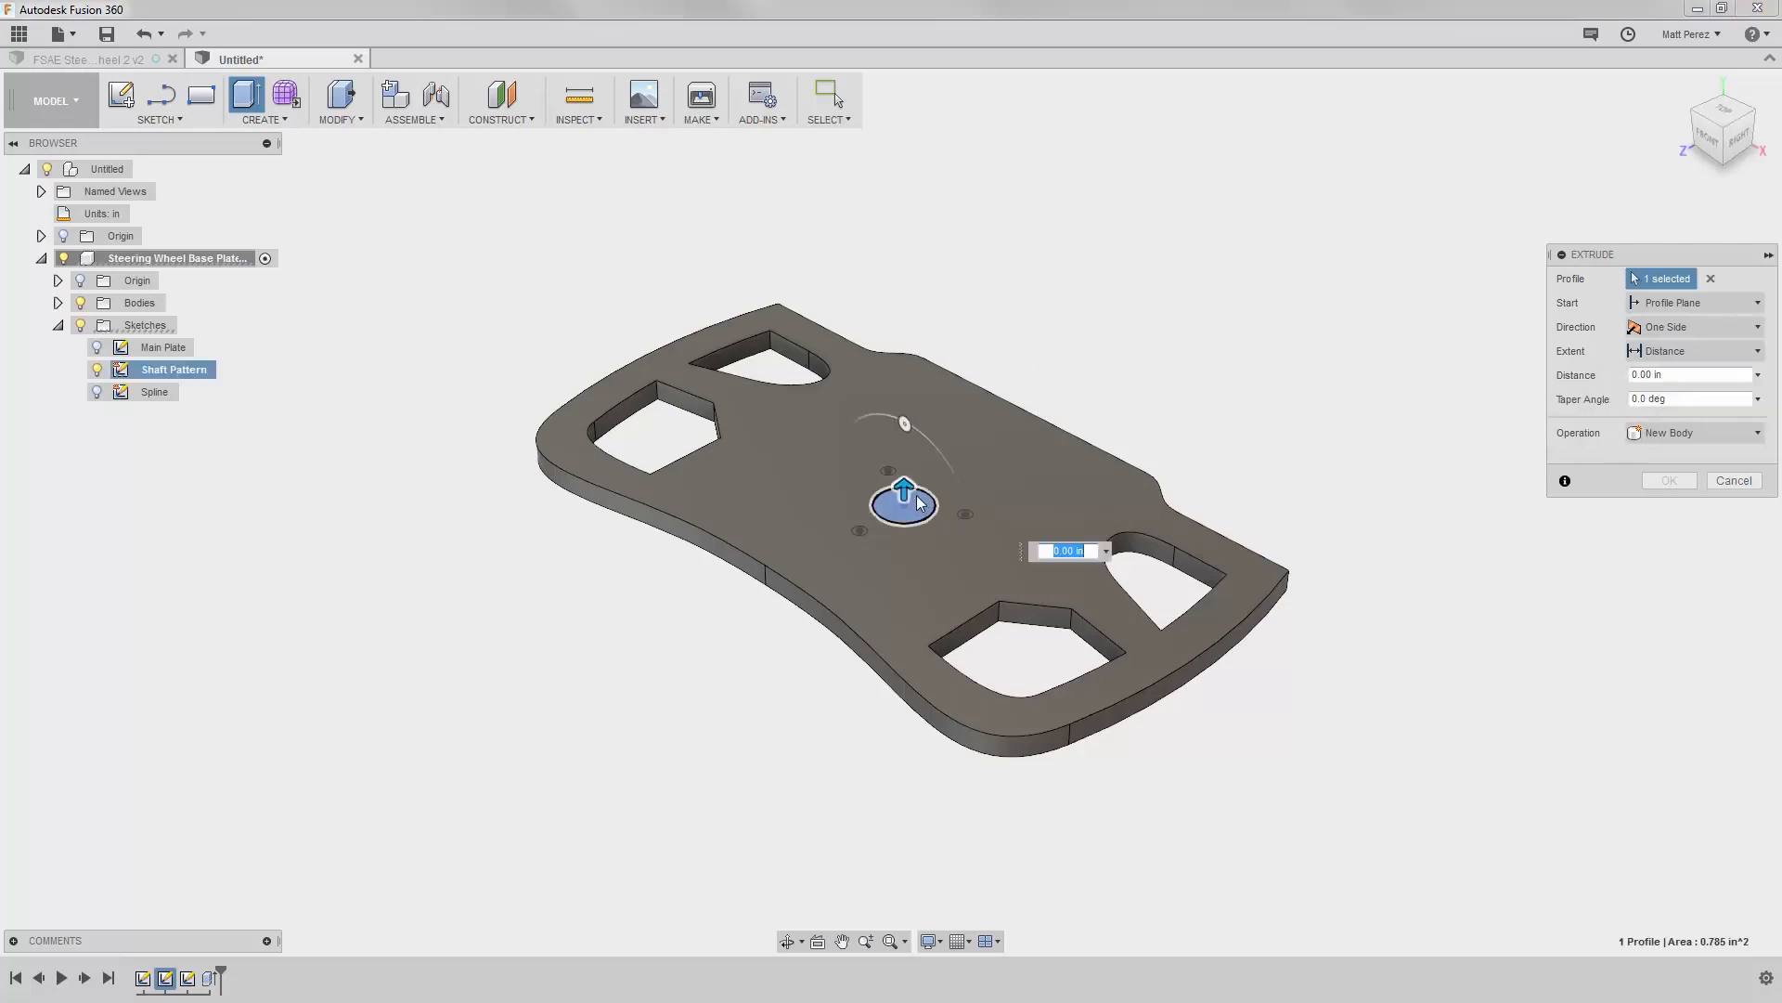
scroll(917, 503, up, 2)
scroll(917, 502, up, 2)
scroll(868, 437, up, 2)
click(866, 438)
click(726, 675)
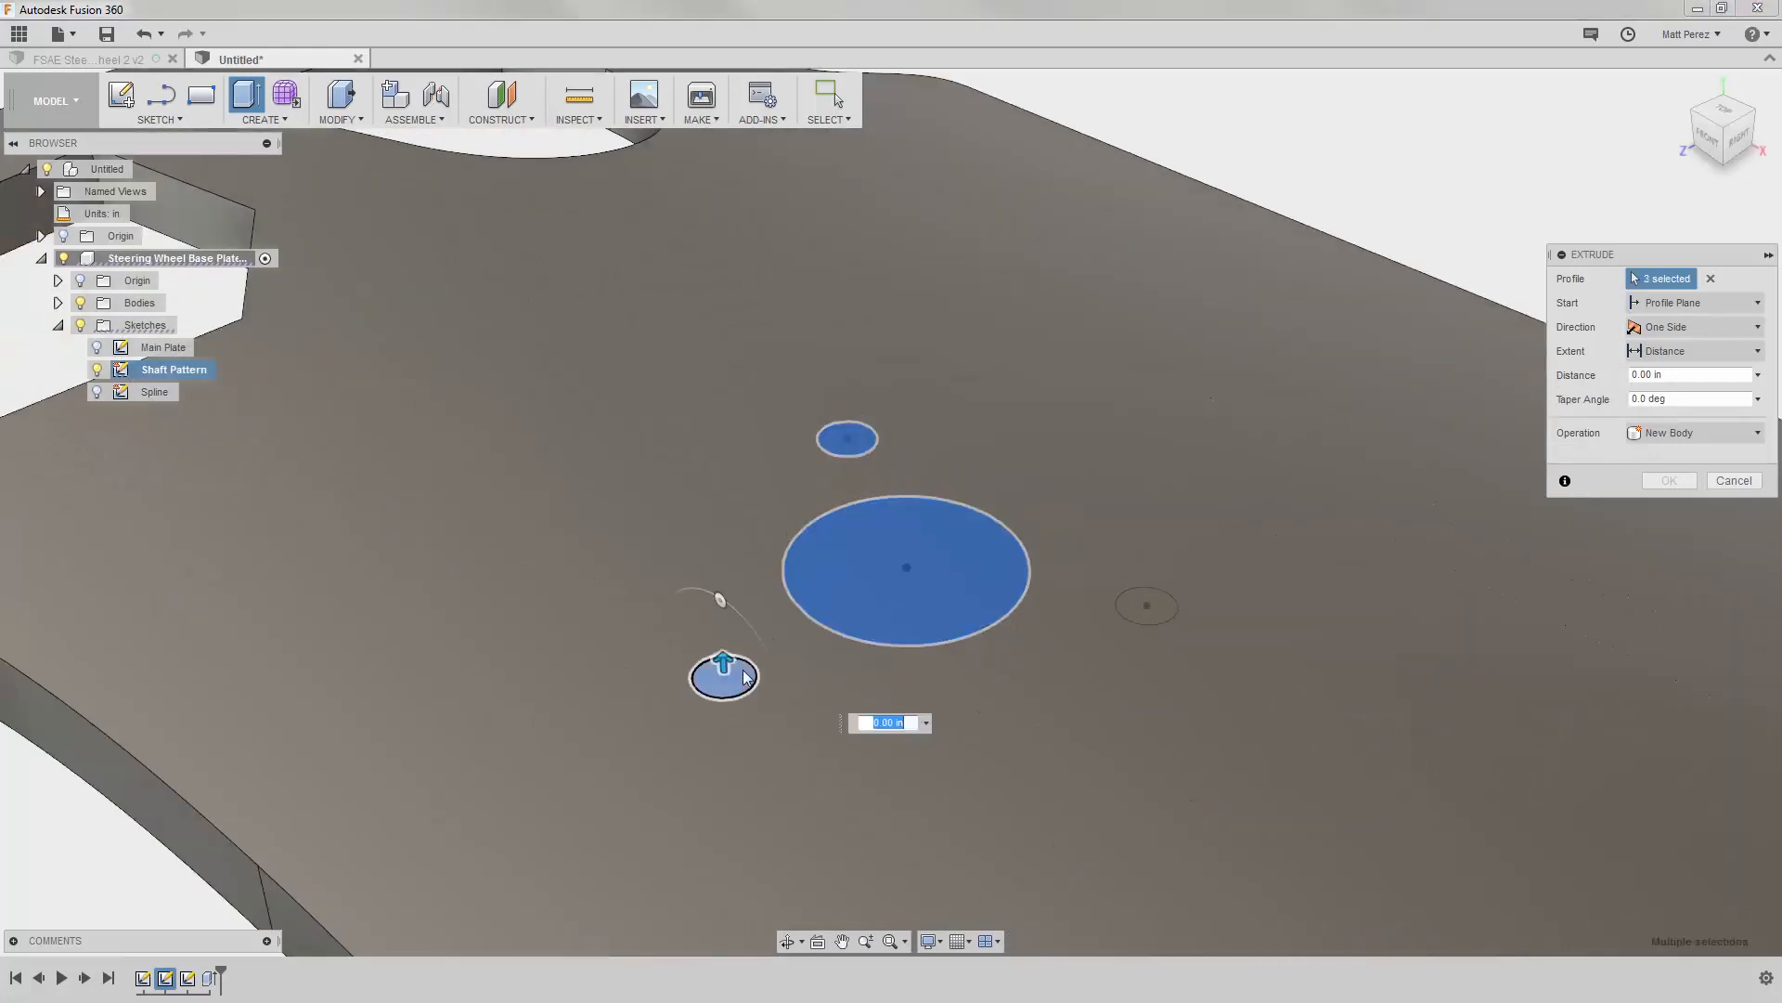
click(1170, 607)
Step: Extend the extrusion of the four shaft pattern circles 1.50 in upward through the plate
scroll(1063, 467, down, 4)
shift+middle_drag(938, 665, 935, 521)
shift+middle_drag(954, 408, 982, 510)
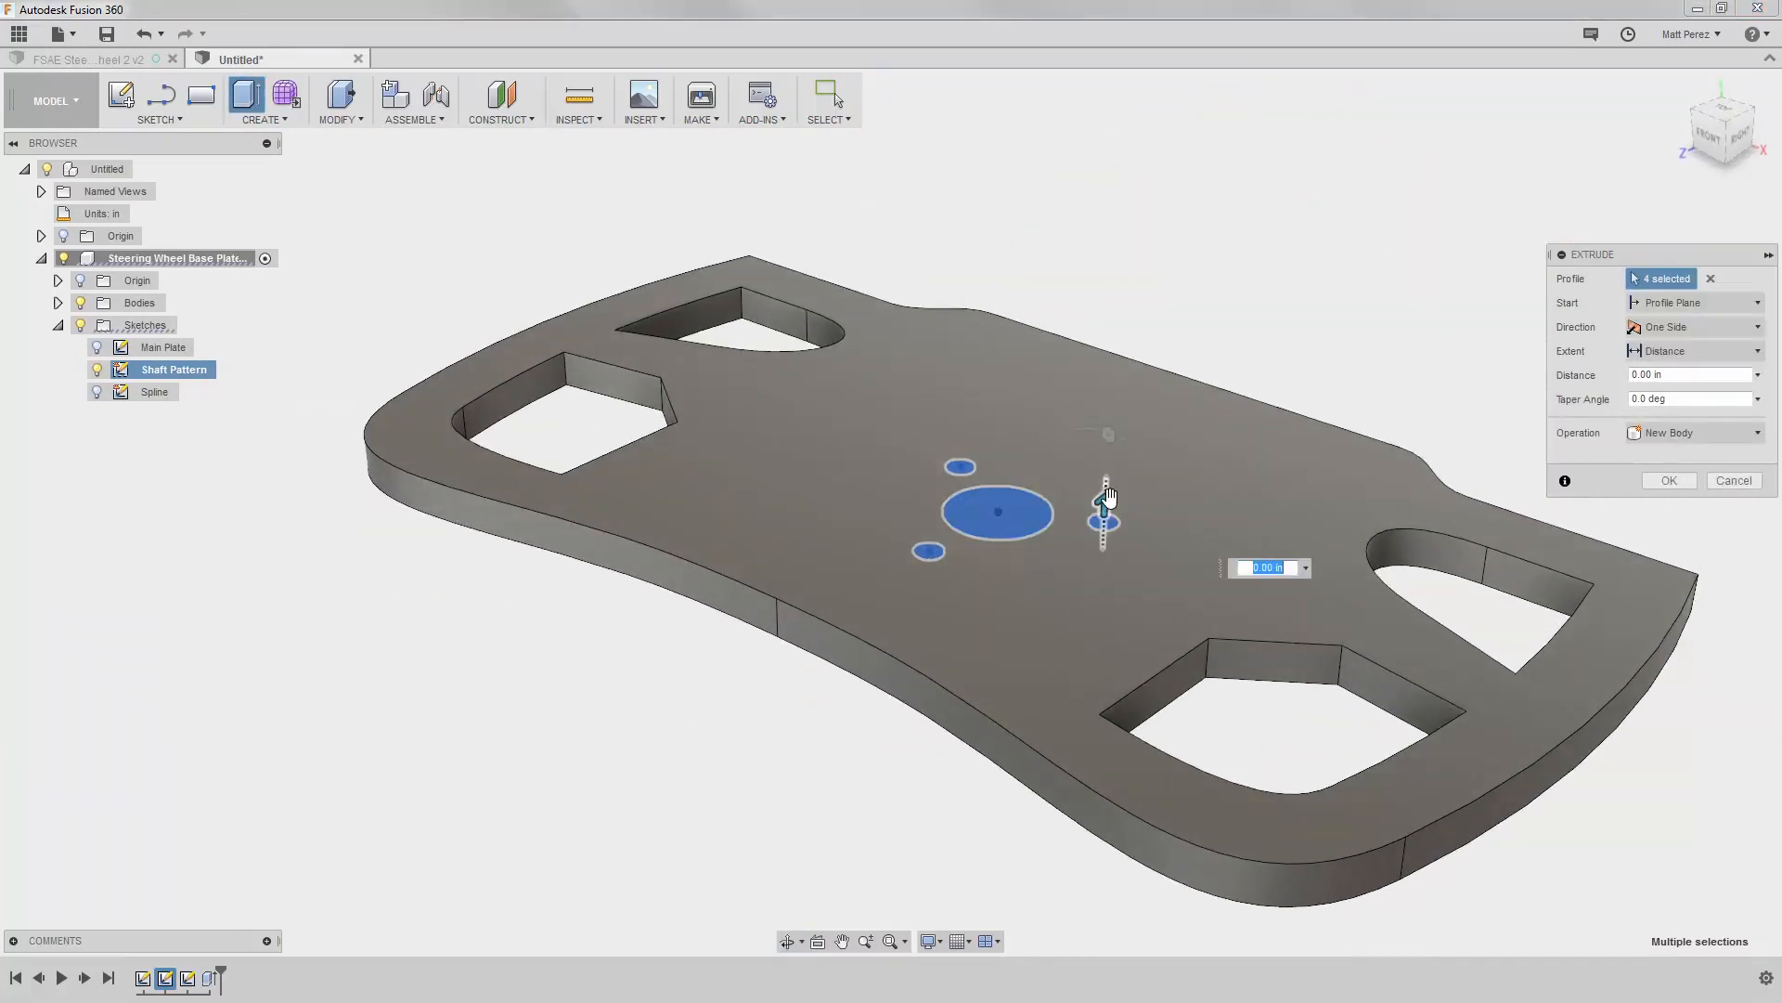
drag(1104, 502, 1109, 351)
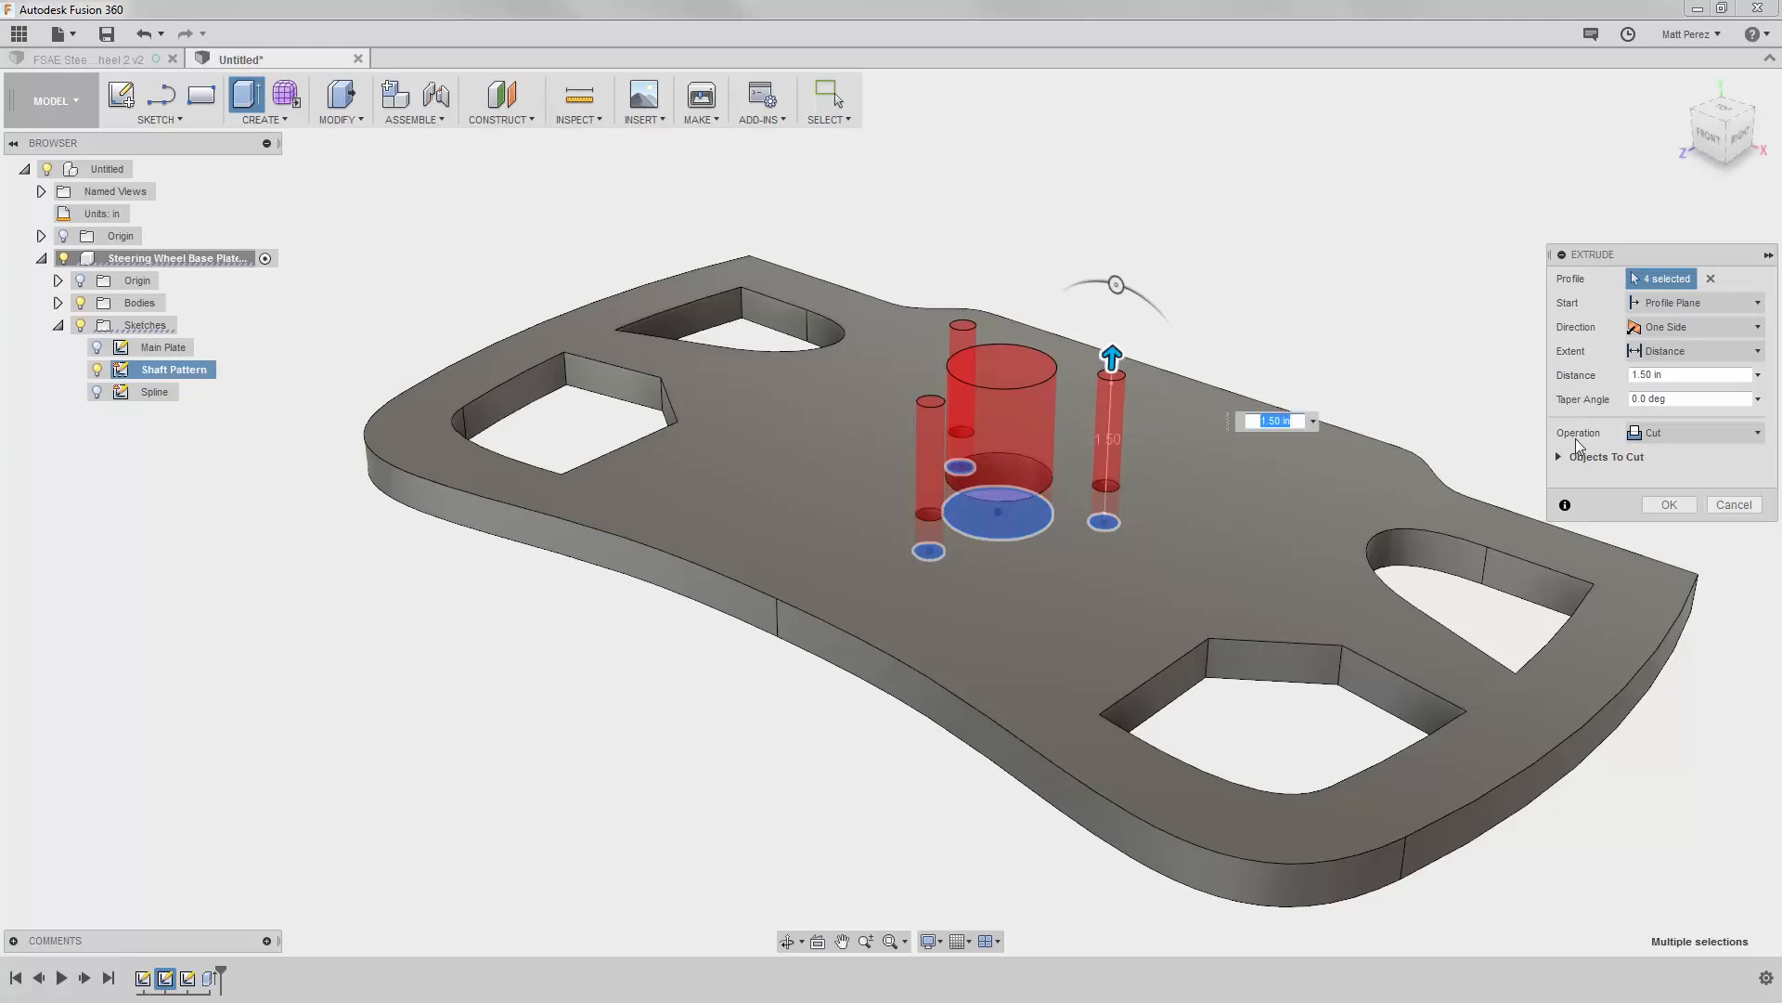
Step: Try the Join, New Body and Intersect operations on the extrusion of the four shaft pattern circles
click(1666, 437)
click(1673, 459)
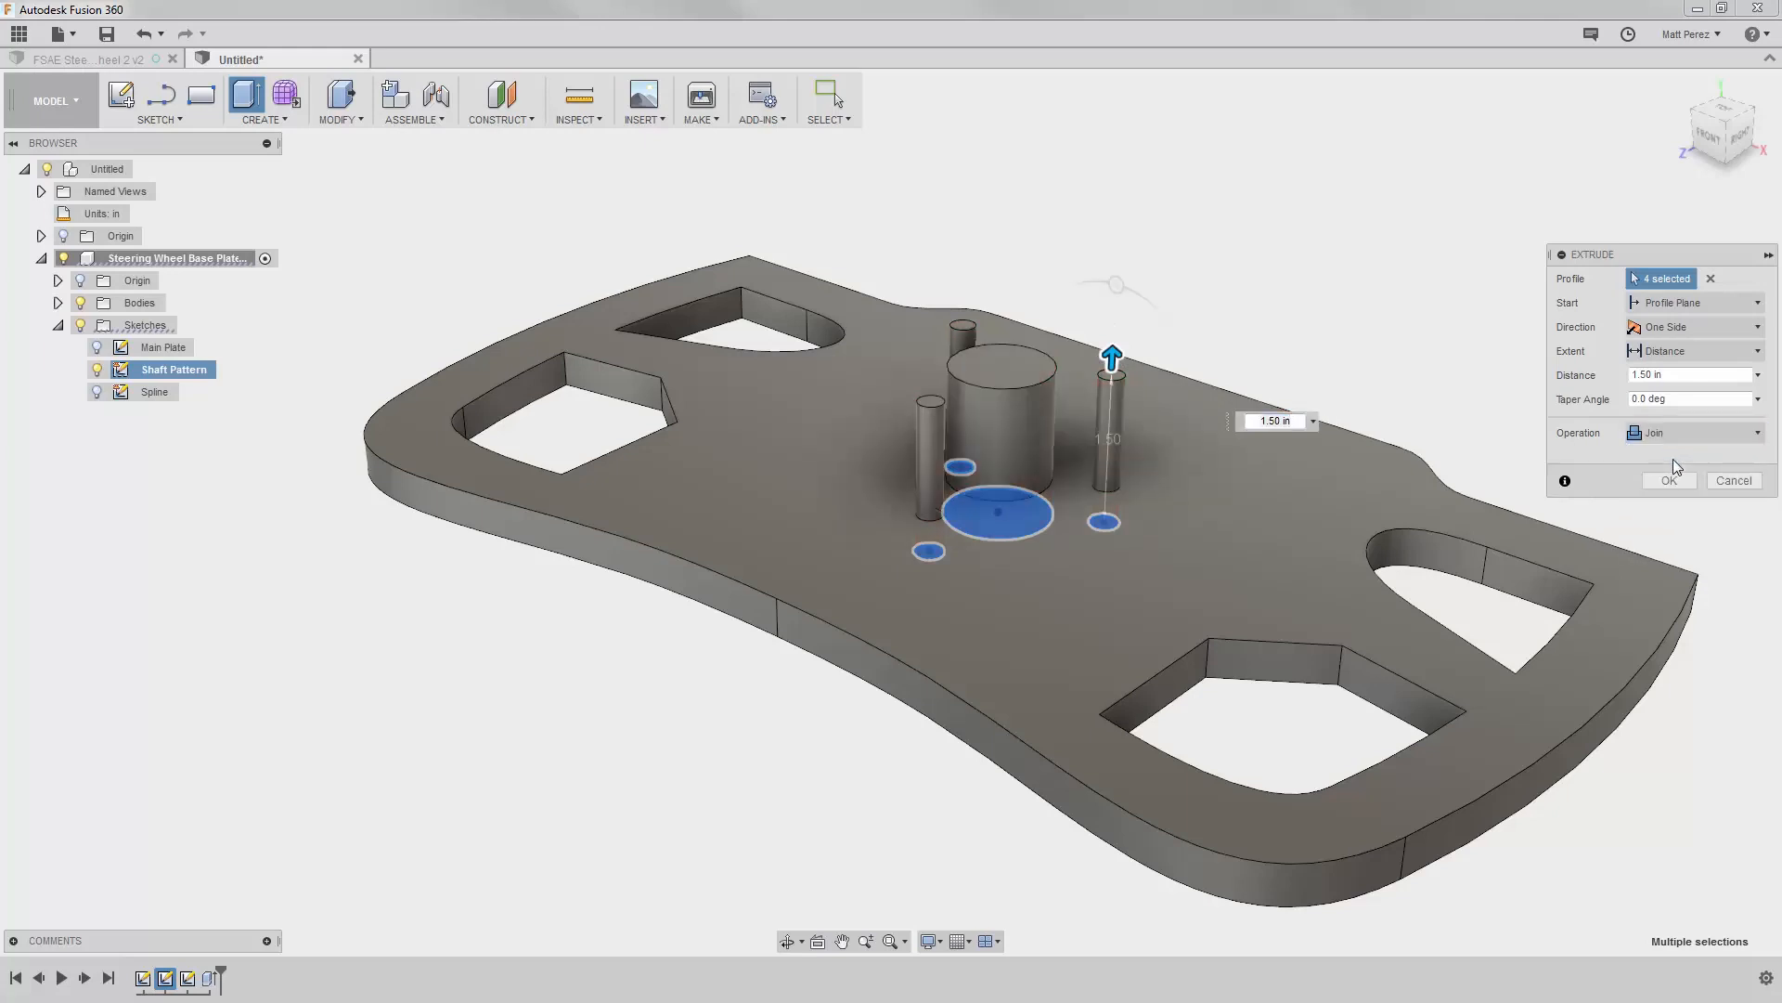
click(1678, 434)
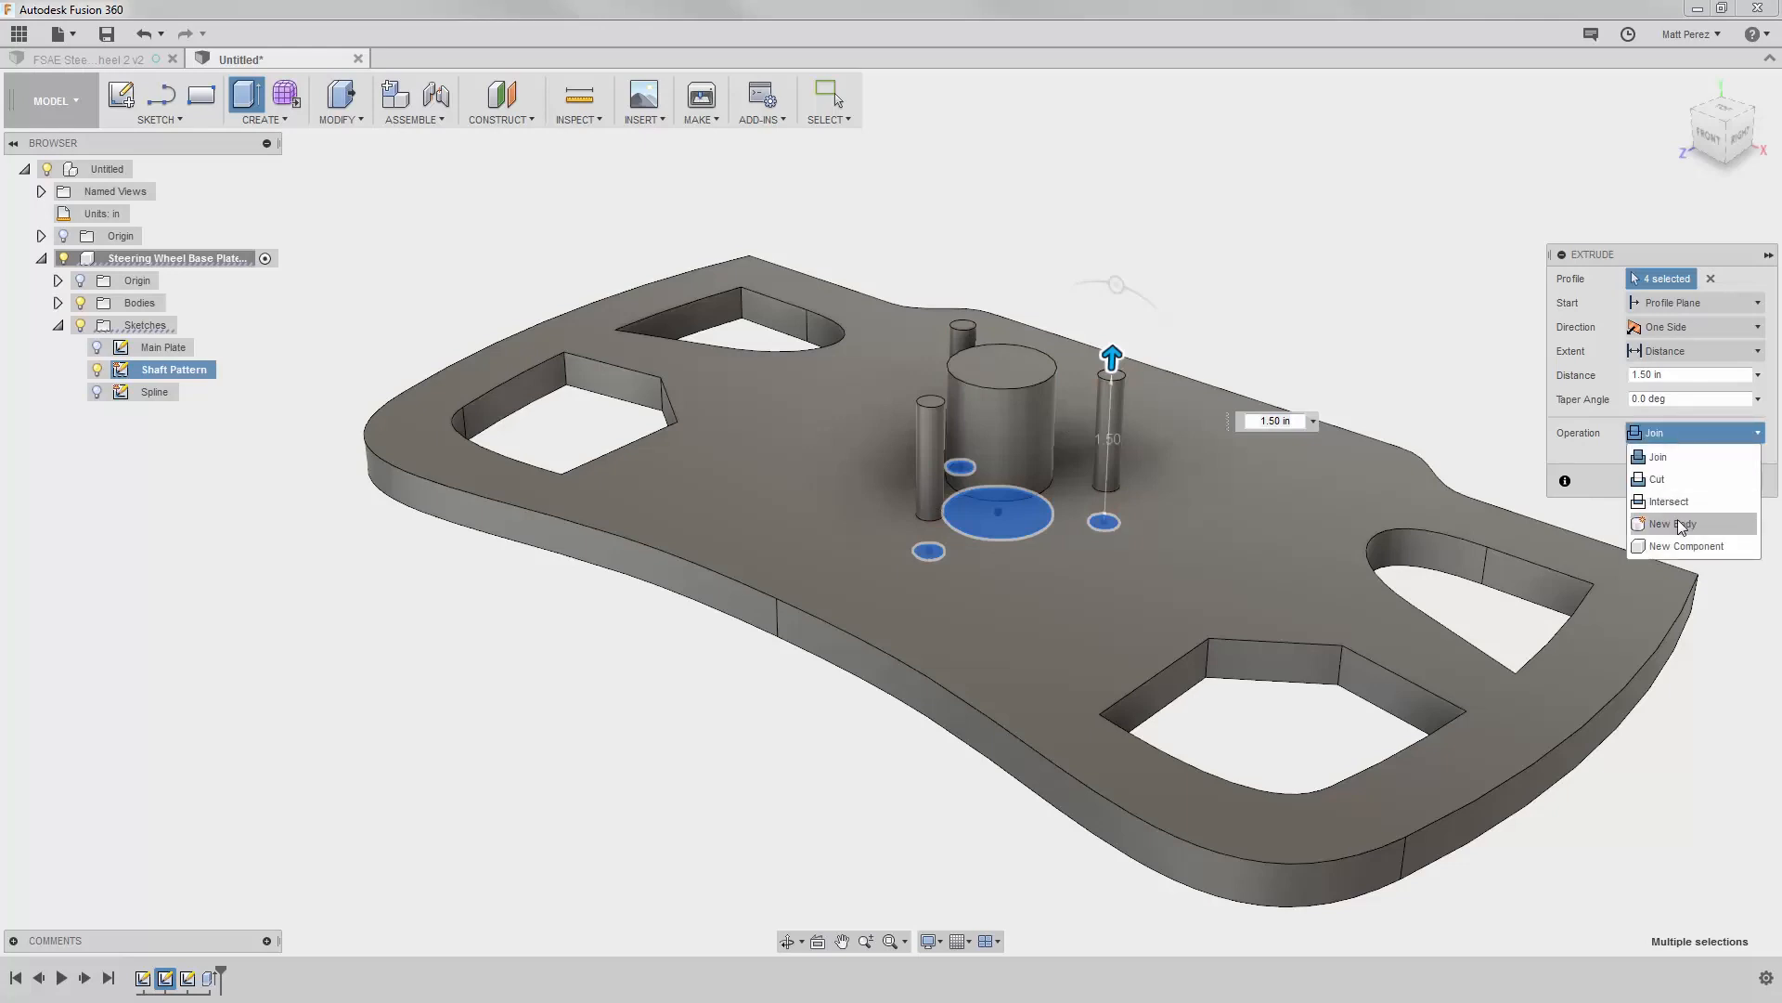
click(1679, 523)
click(1687, 435)
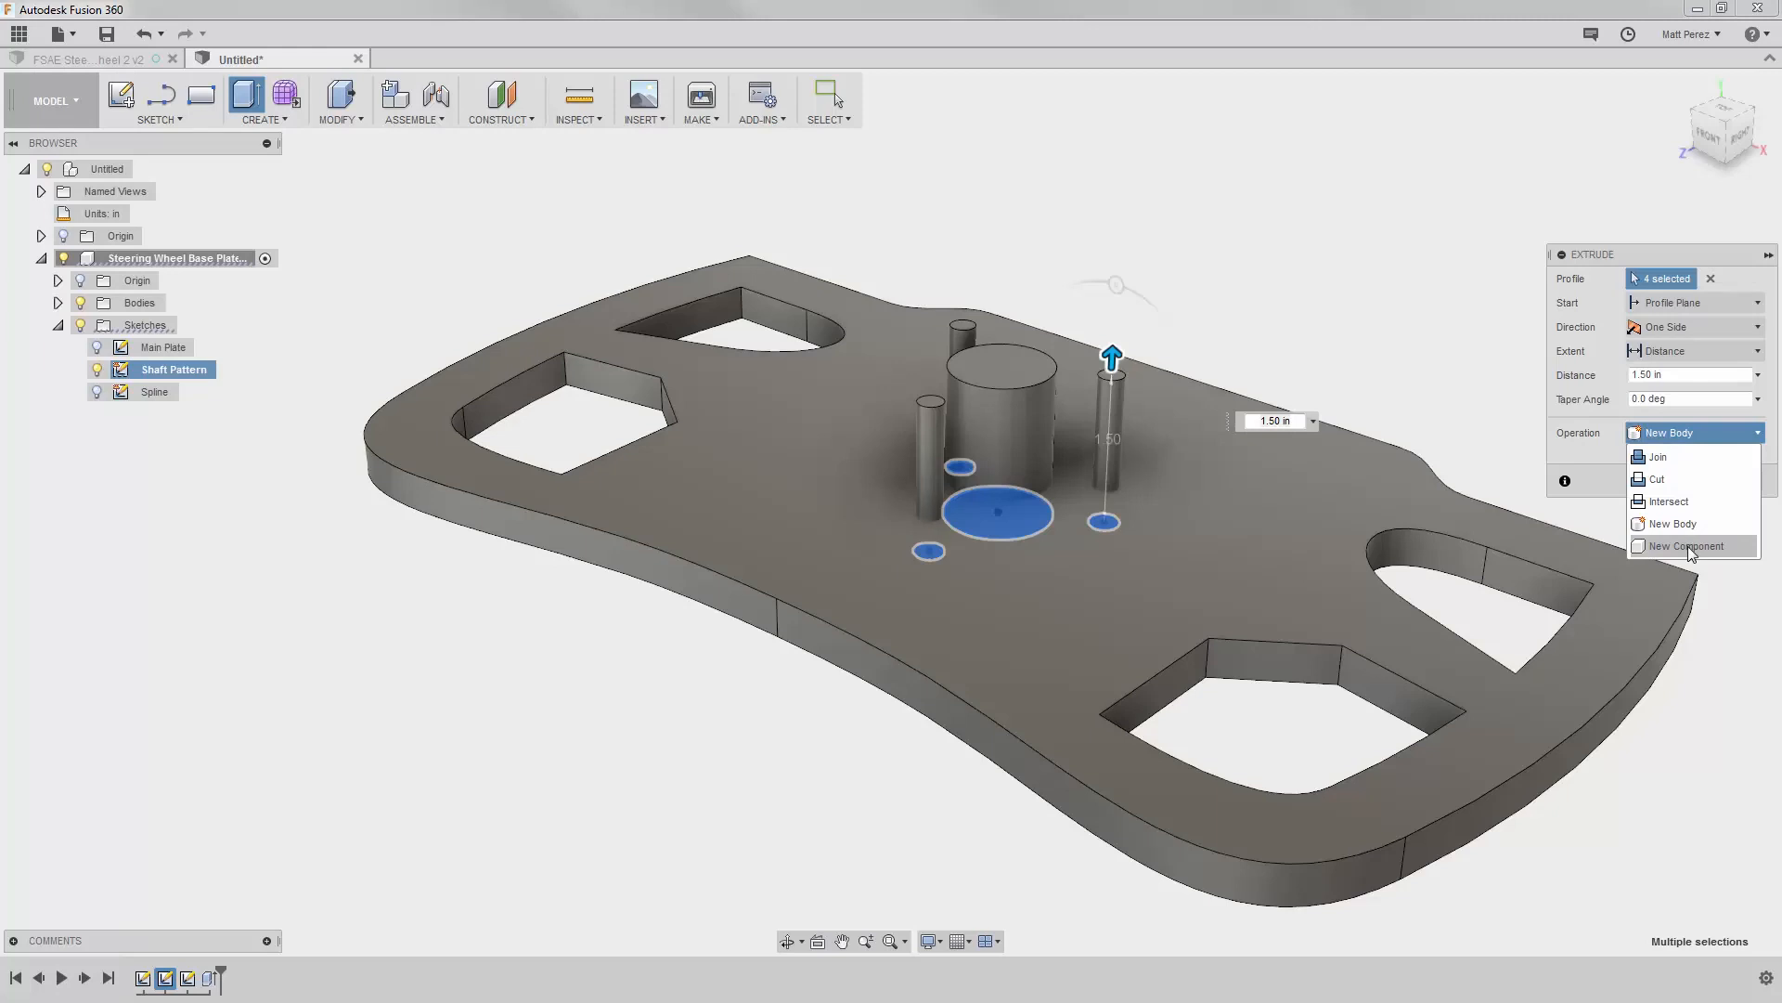
click(1669, 502)
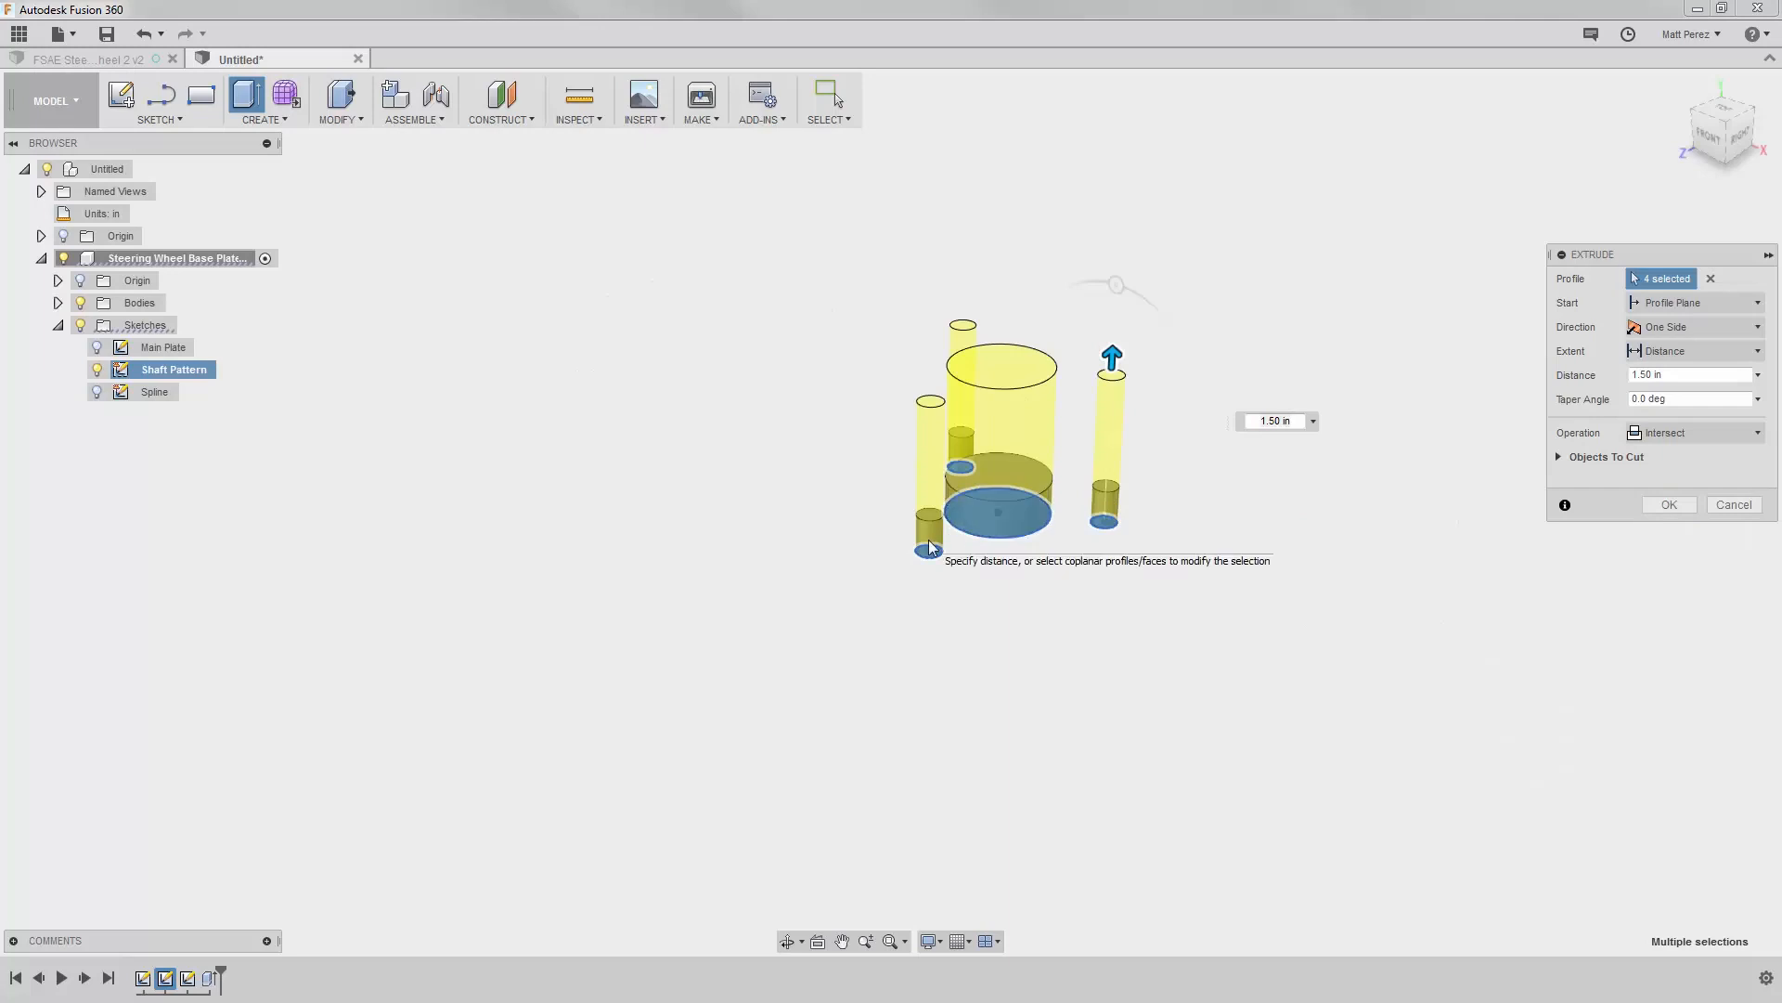
Step: Set the extrusion's operation to Cut and finish cutting the shaft hole and three small holes through the plate
click(1671, 432)
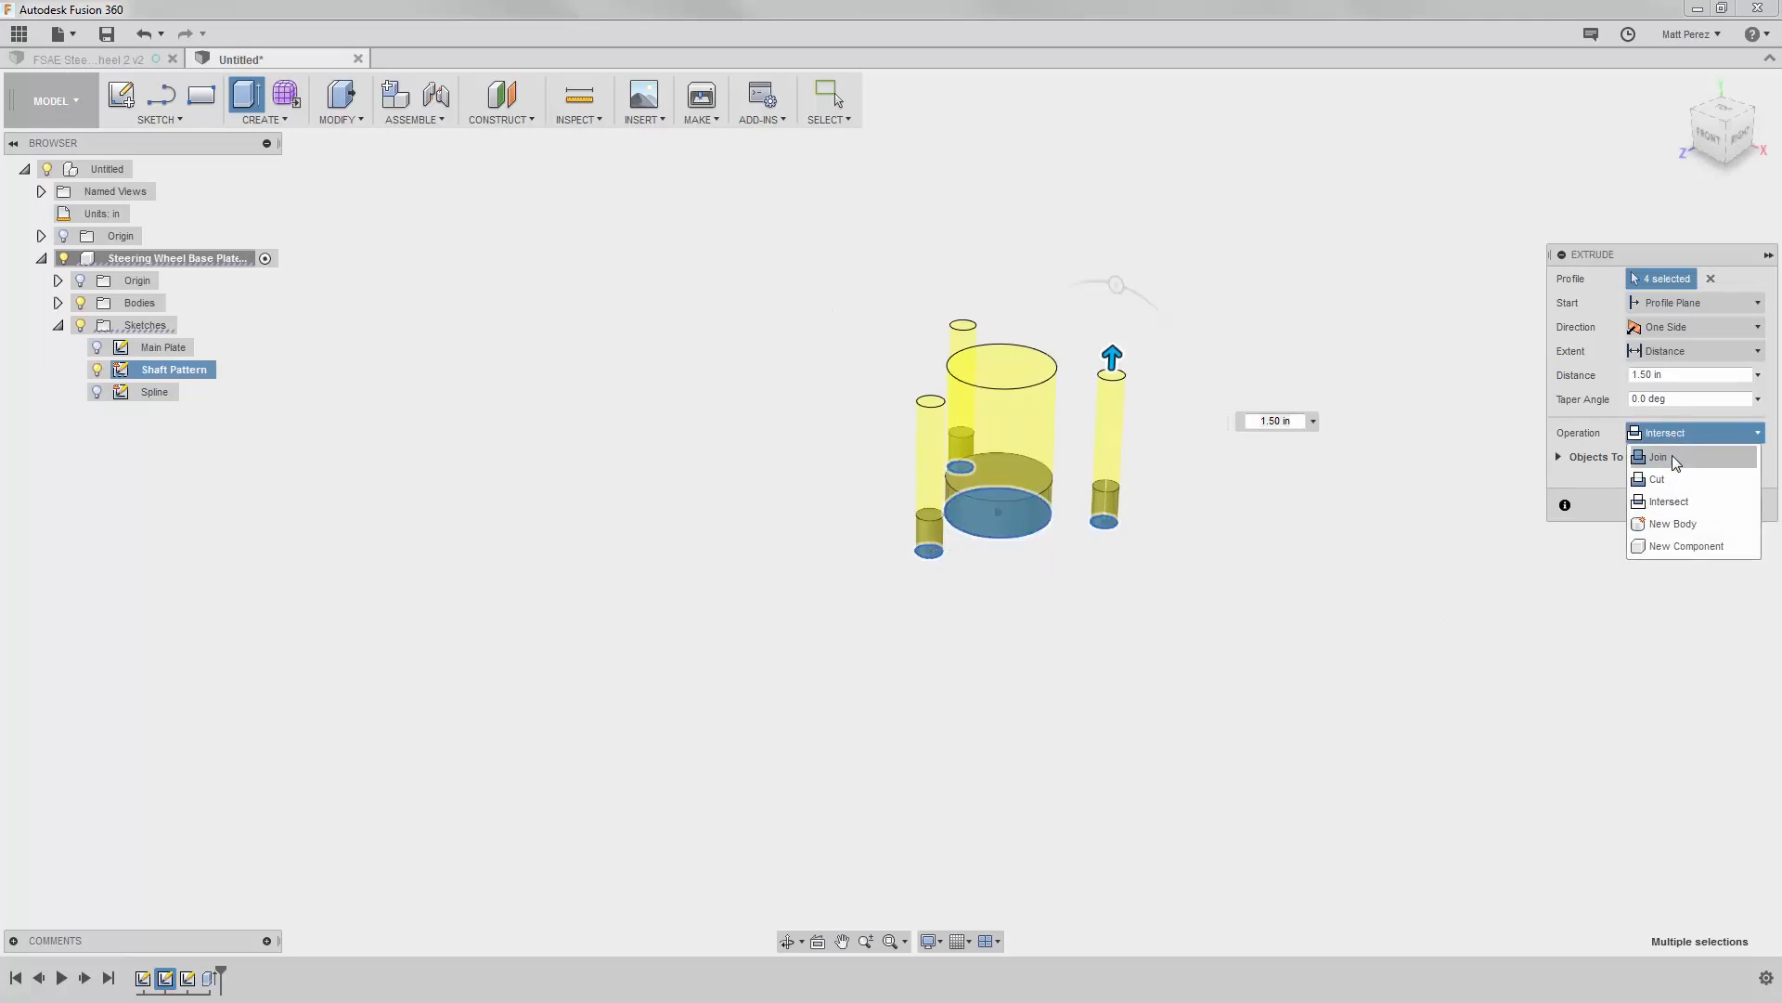
click(1661, 479)
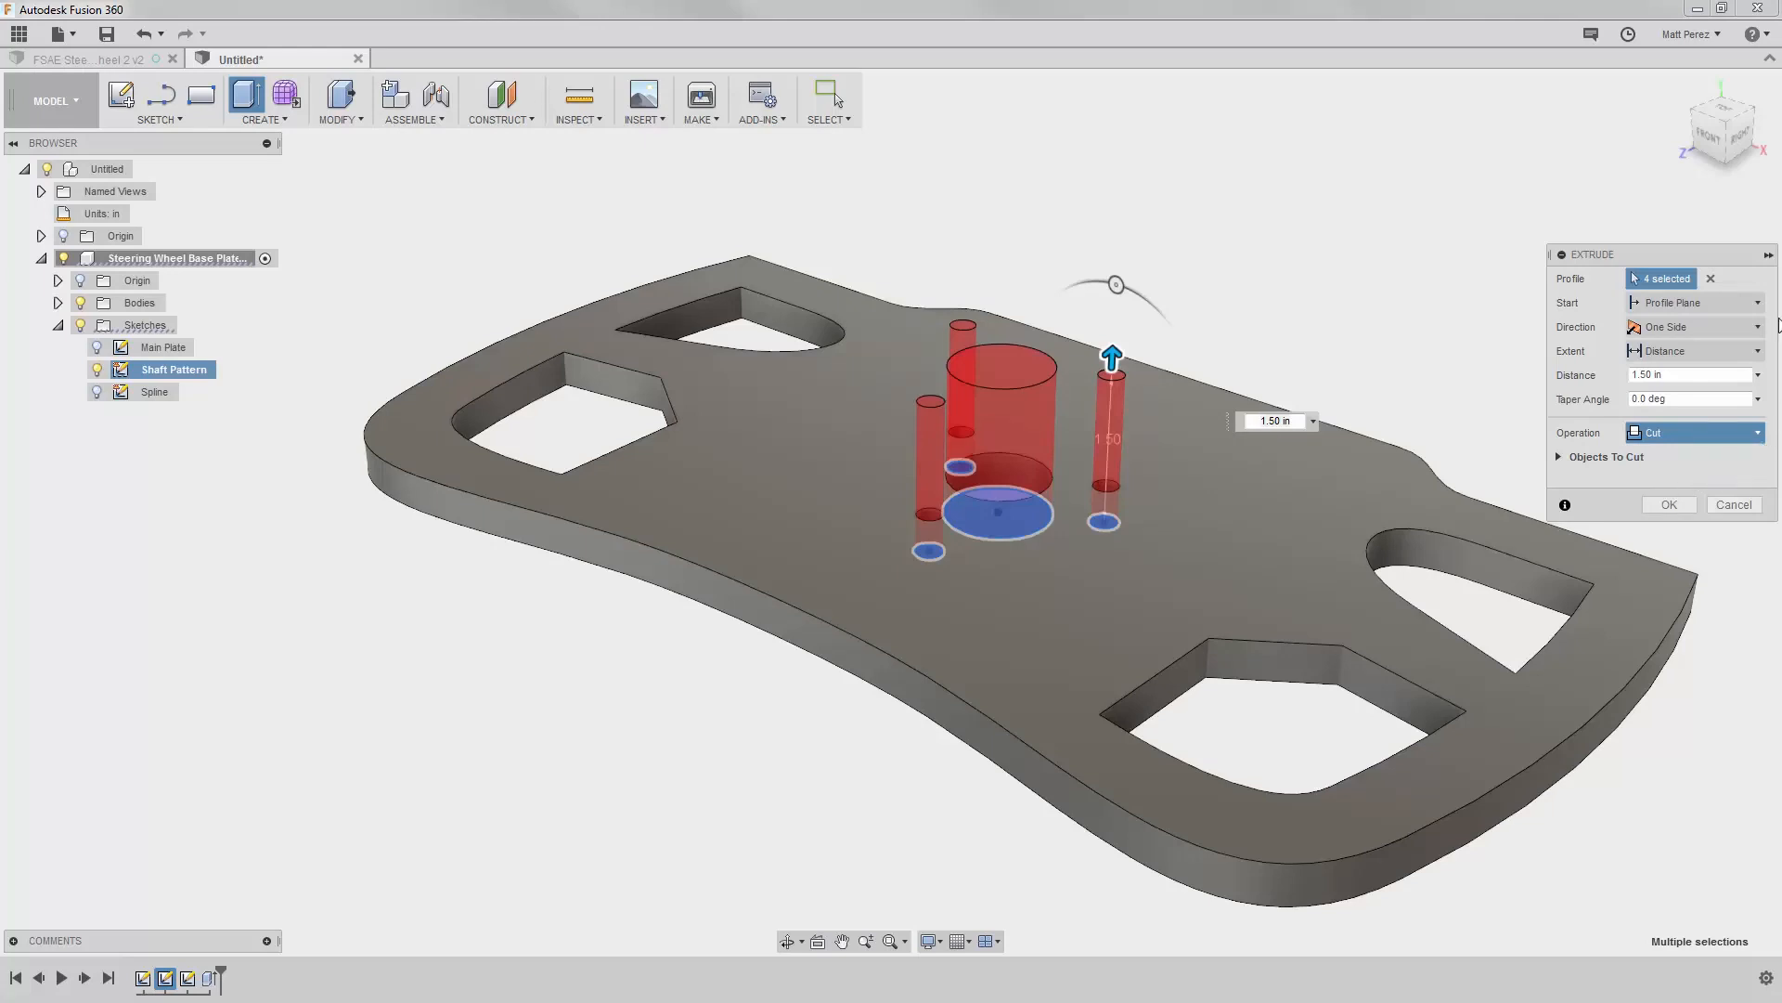
click(1689, 351)
click(1663, 415)
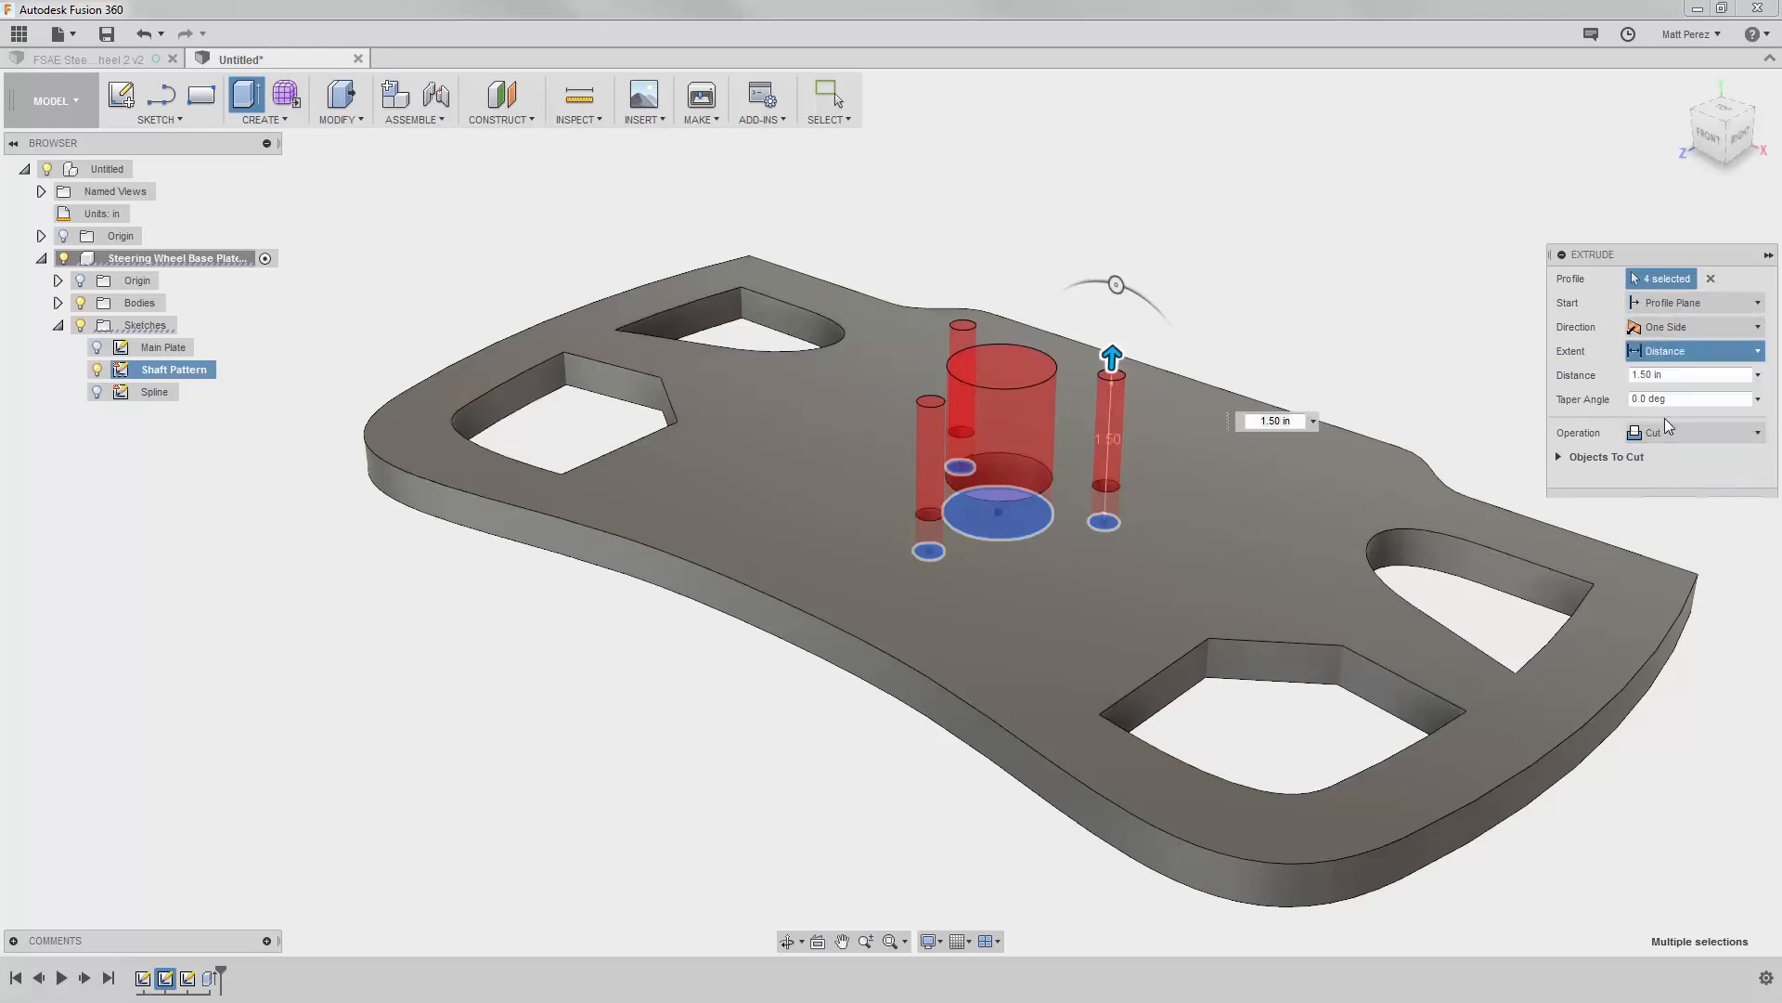
click(1670, 507)
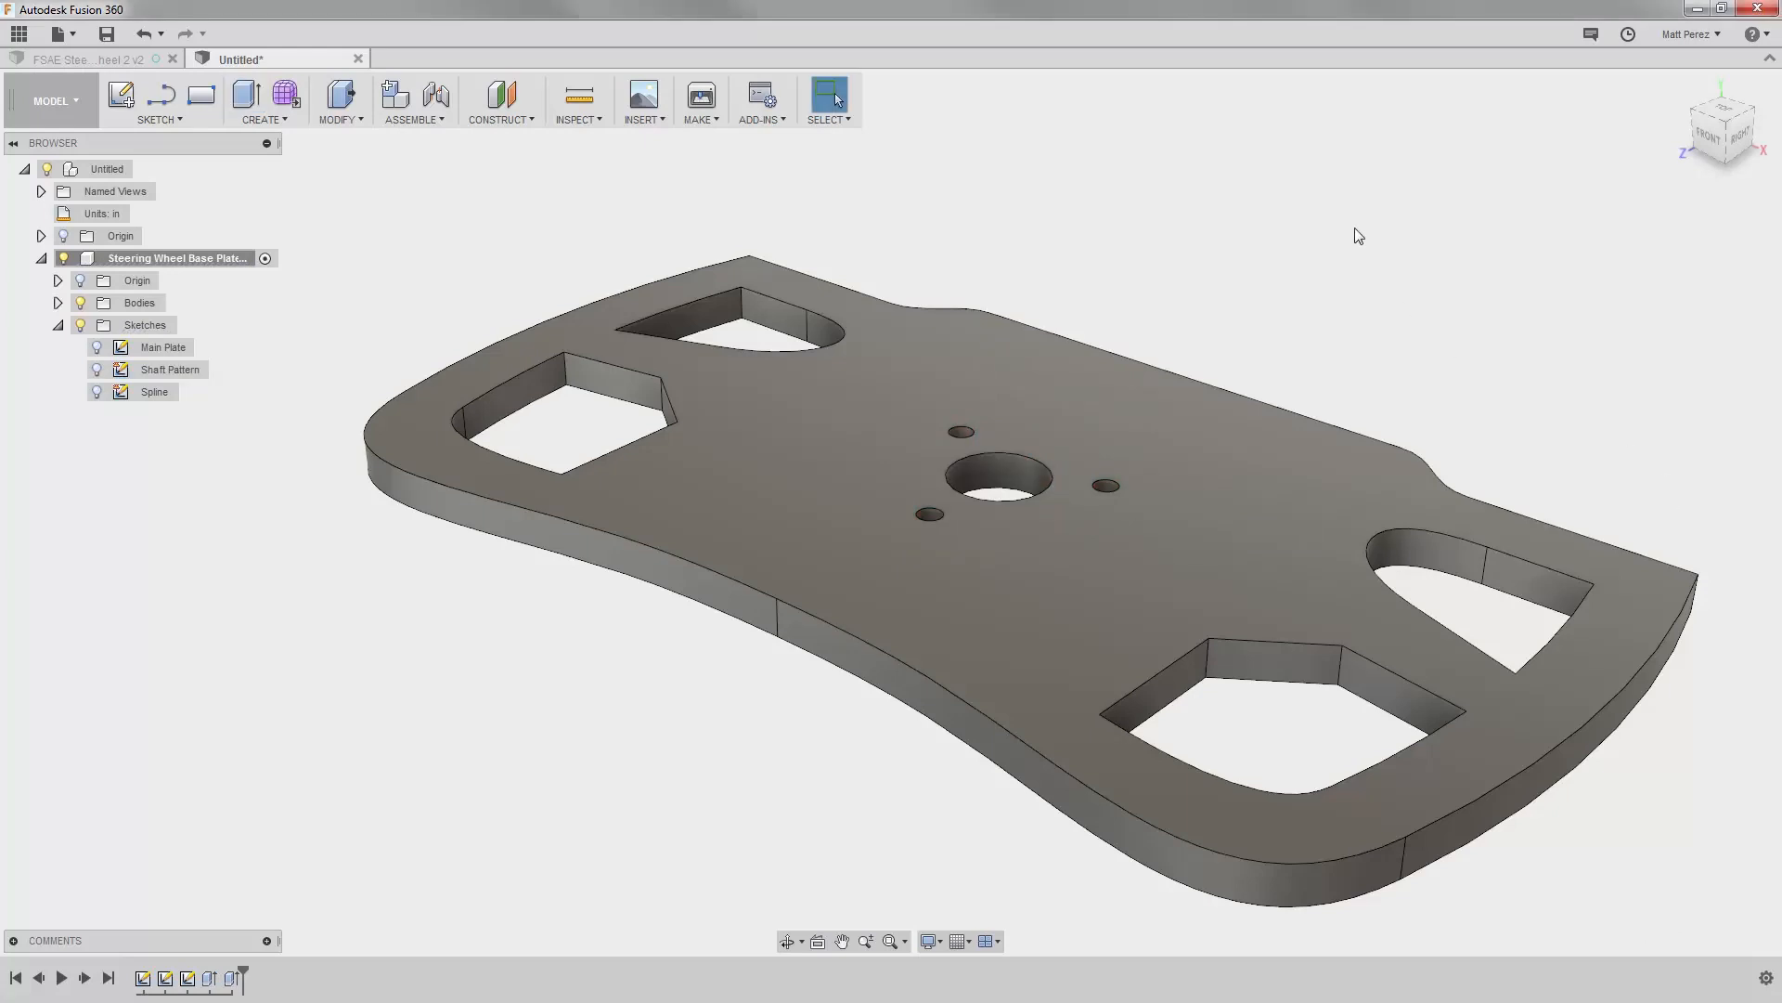
Step: Activate the top-level component and save the design as "FSAE Steering Wheel 3" in the Tier 2 folder
double_click(110, 170)
click(108, 37)
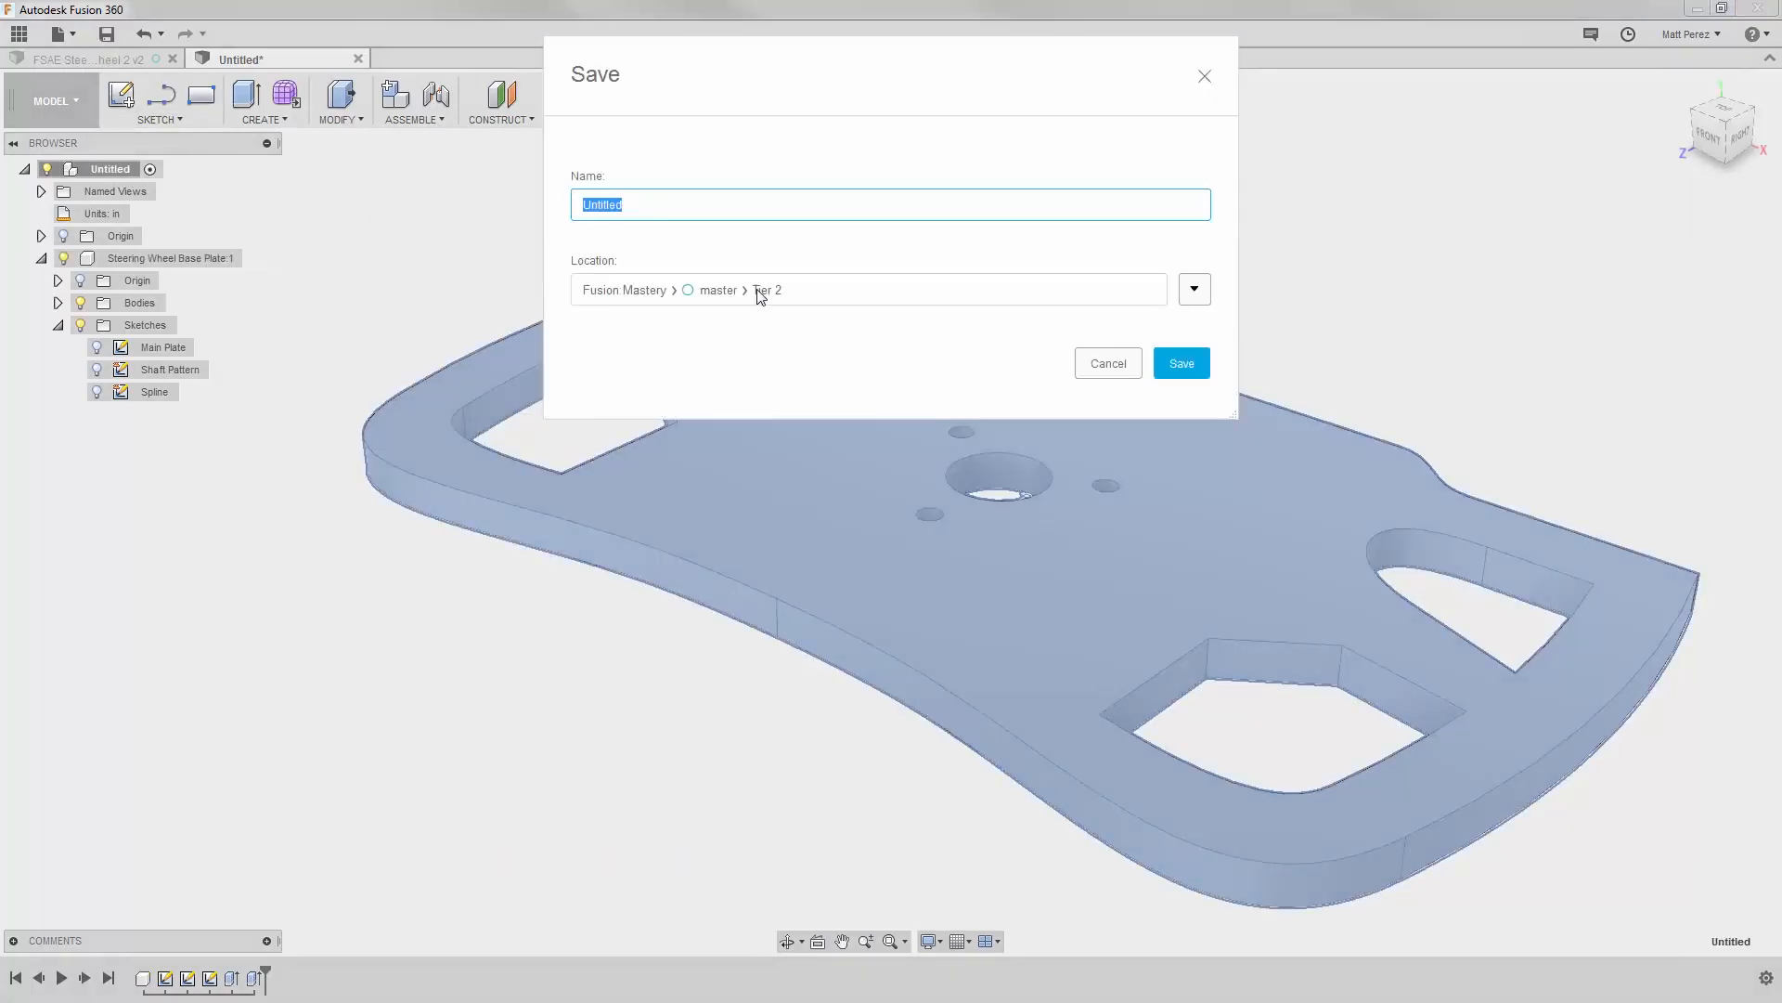
text(FSAE Steering Wheel 3)
click(1188, 353)
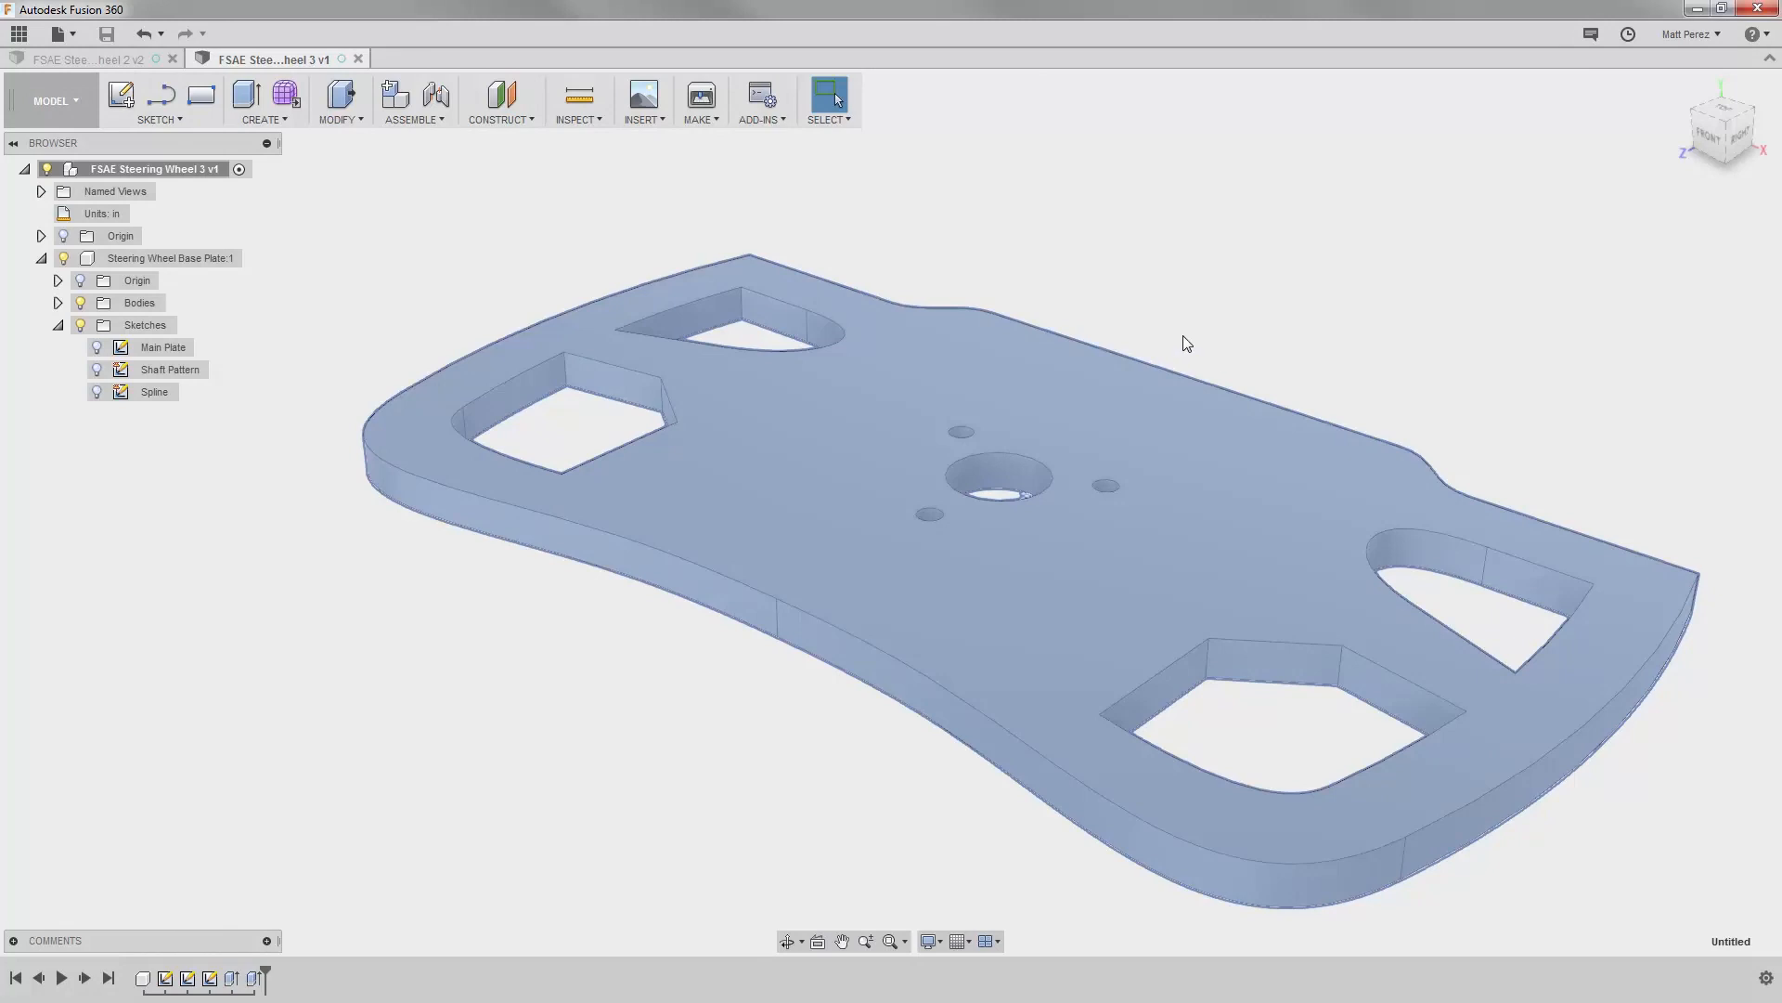
click(1177, 338)
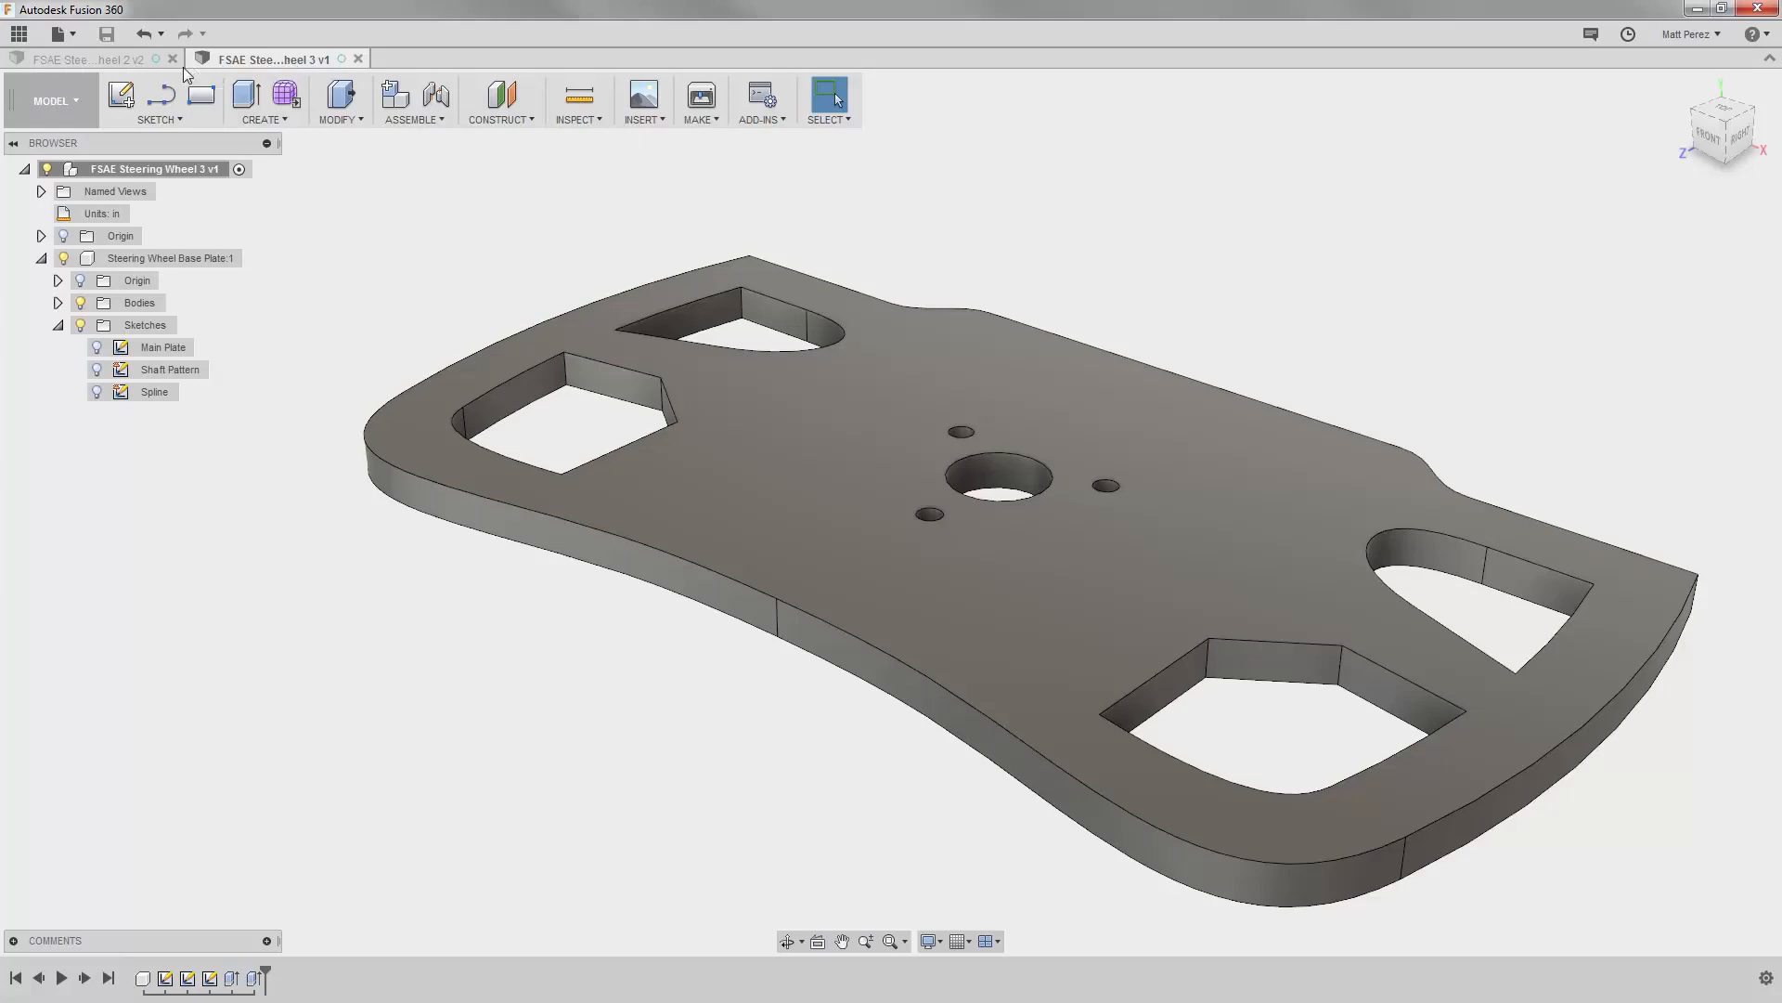
Step: Switch to the FSAE Steering Wheel 2 design and review the version histories of FSAE Steering Wheel 2 and 3 in the project data
click(130, 61)
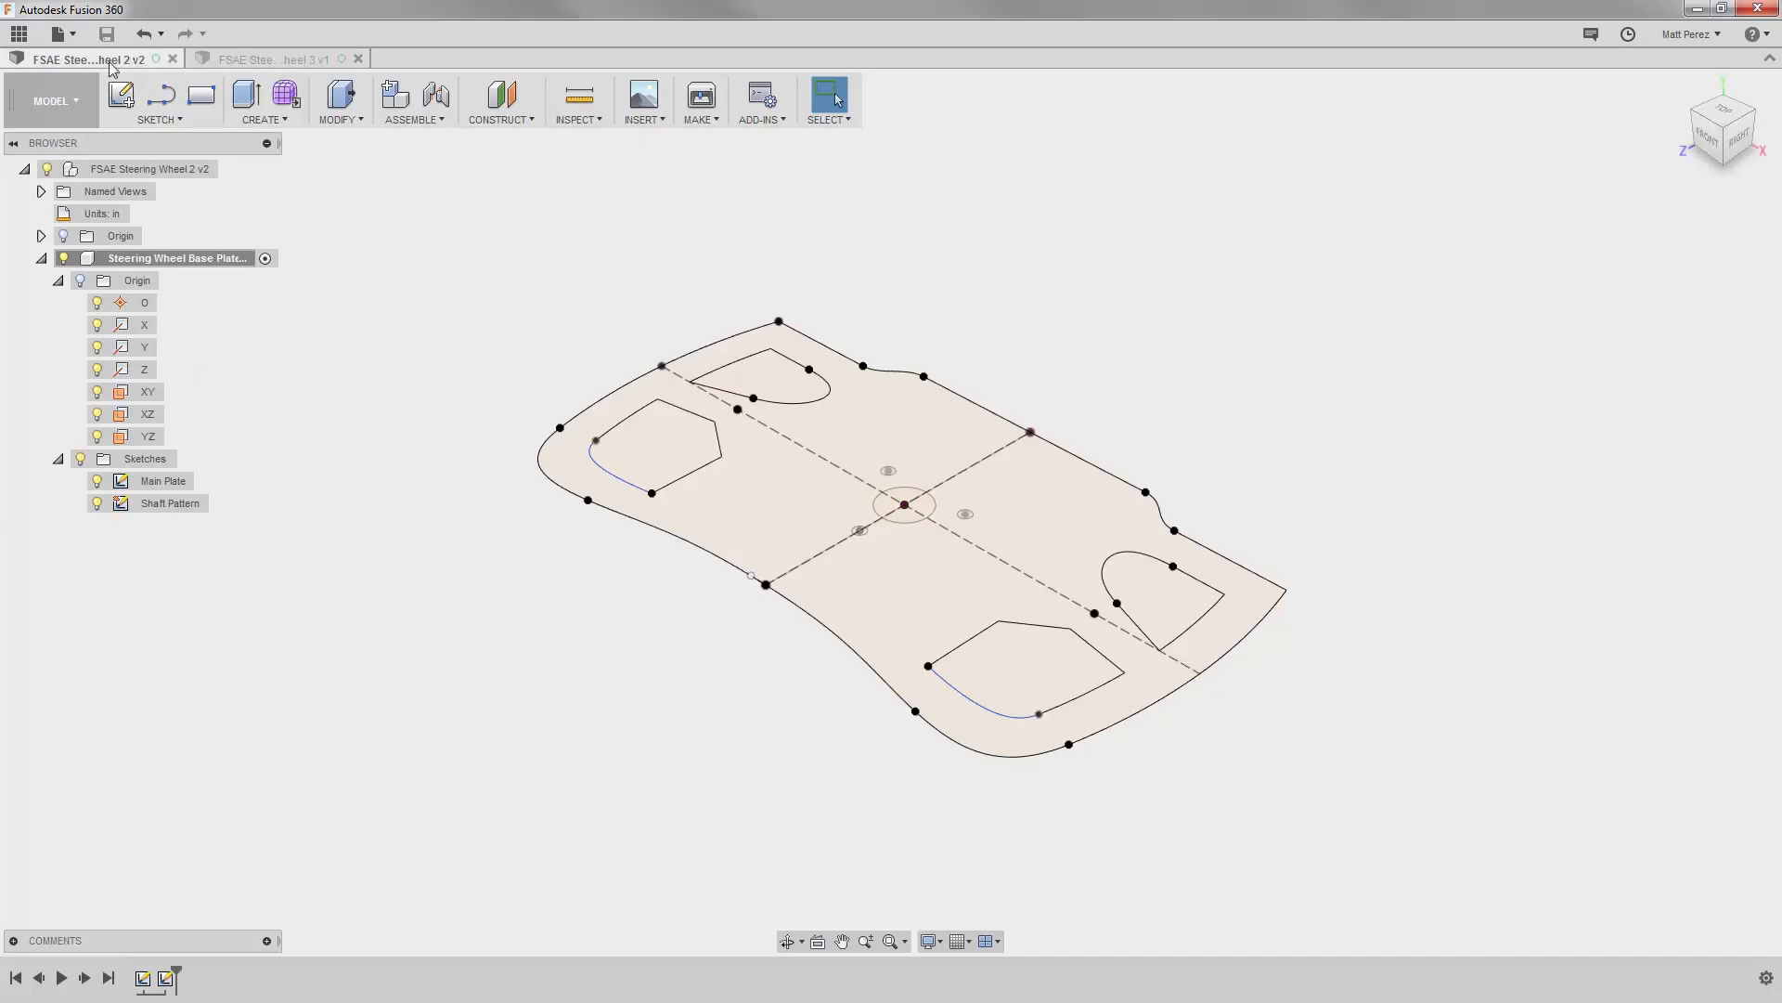
click(19, 34)
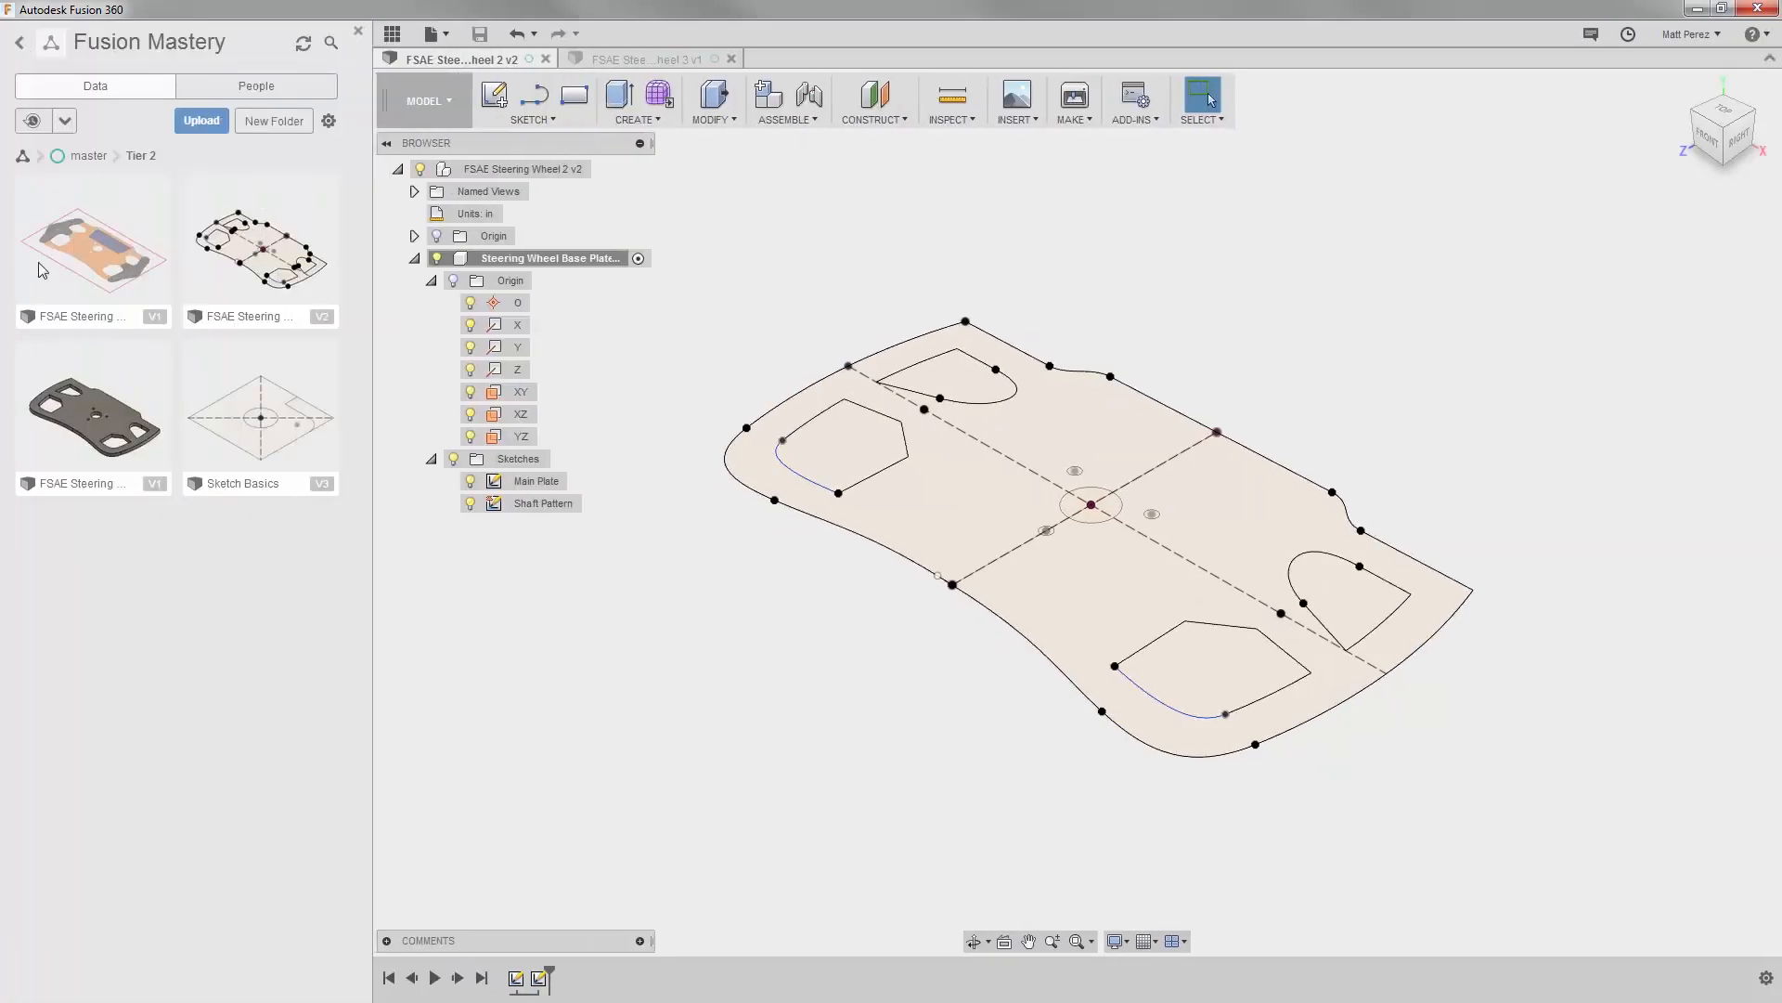
click(323, 317)
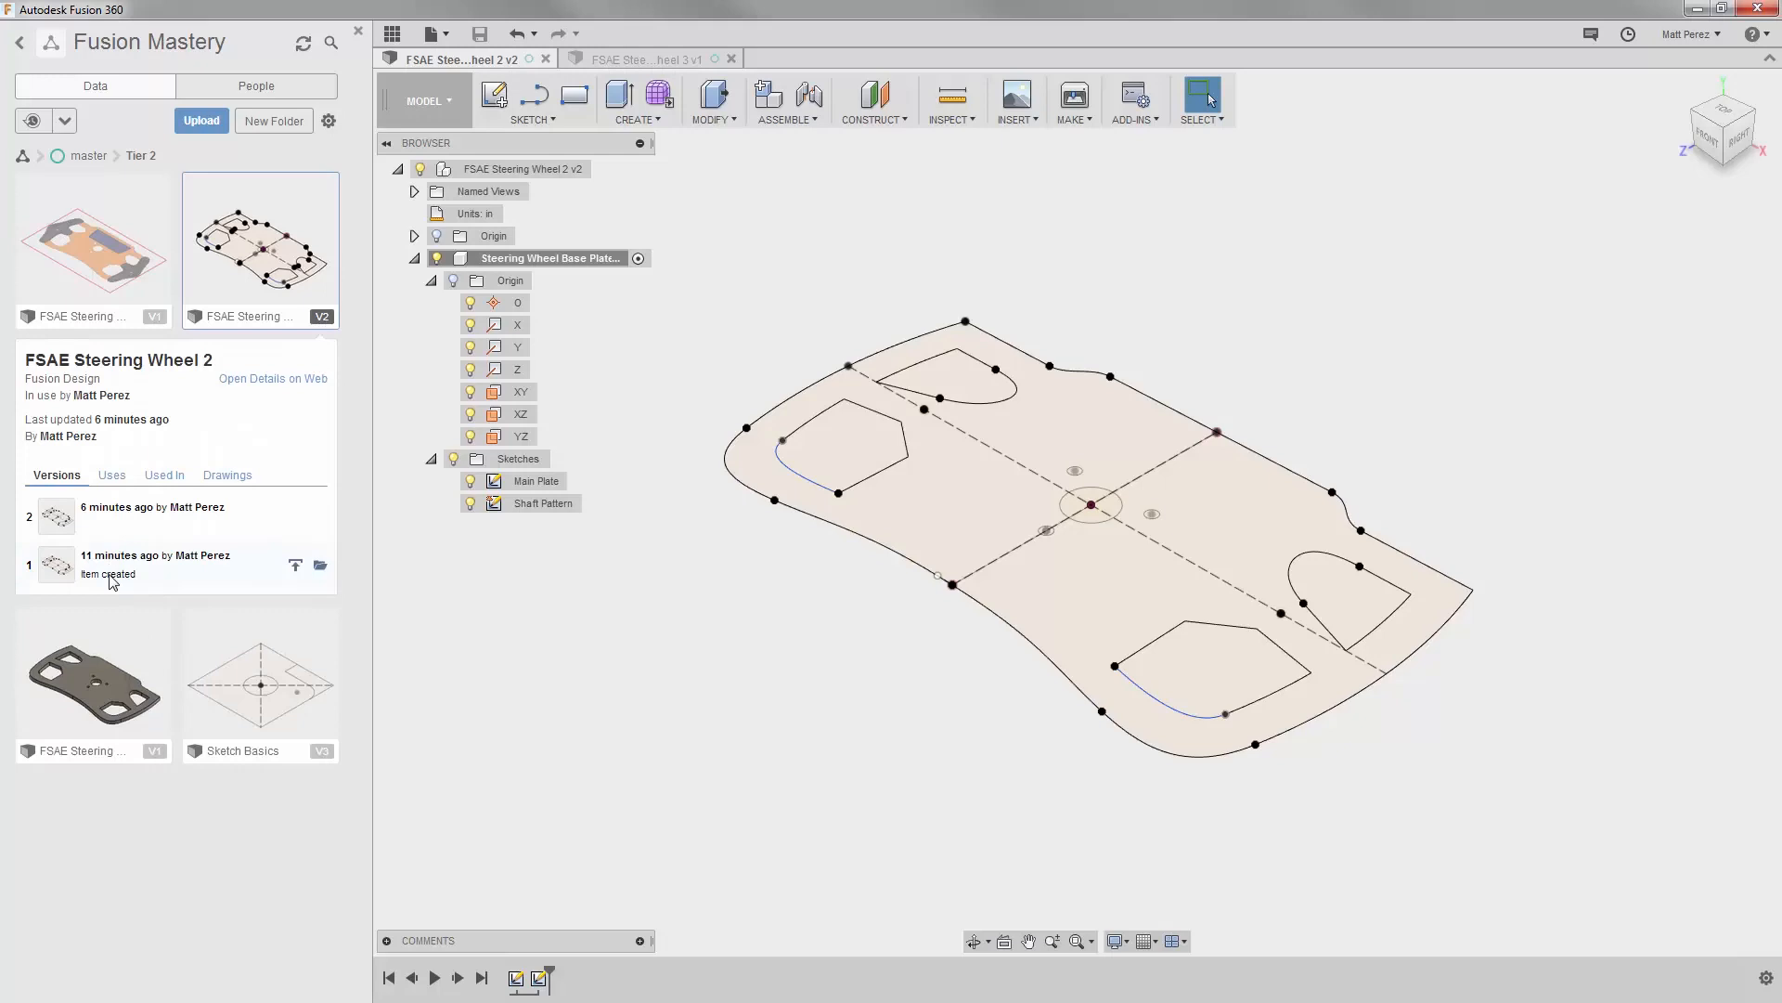
click(320, 316)
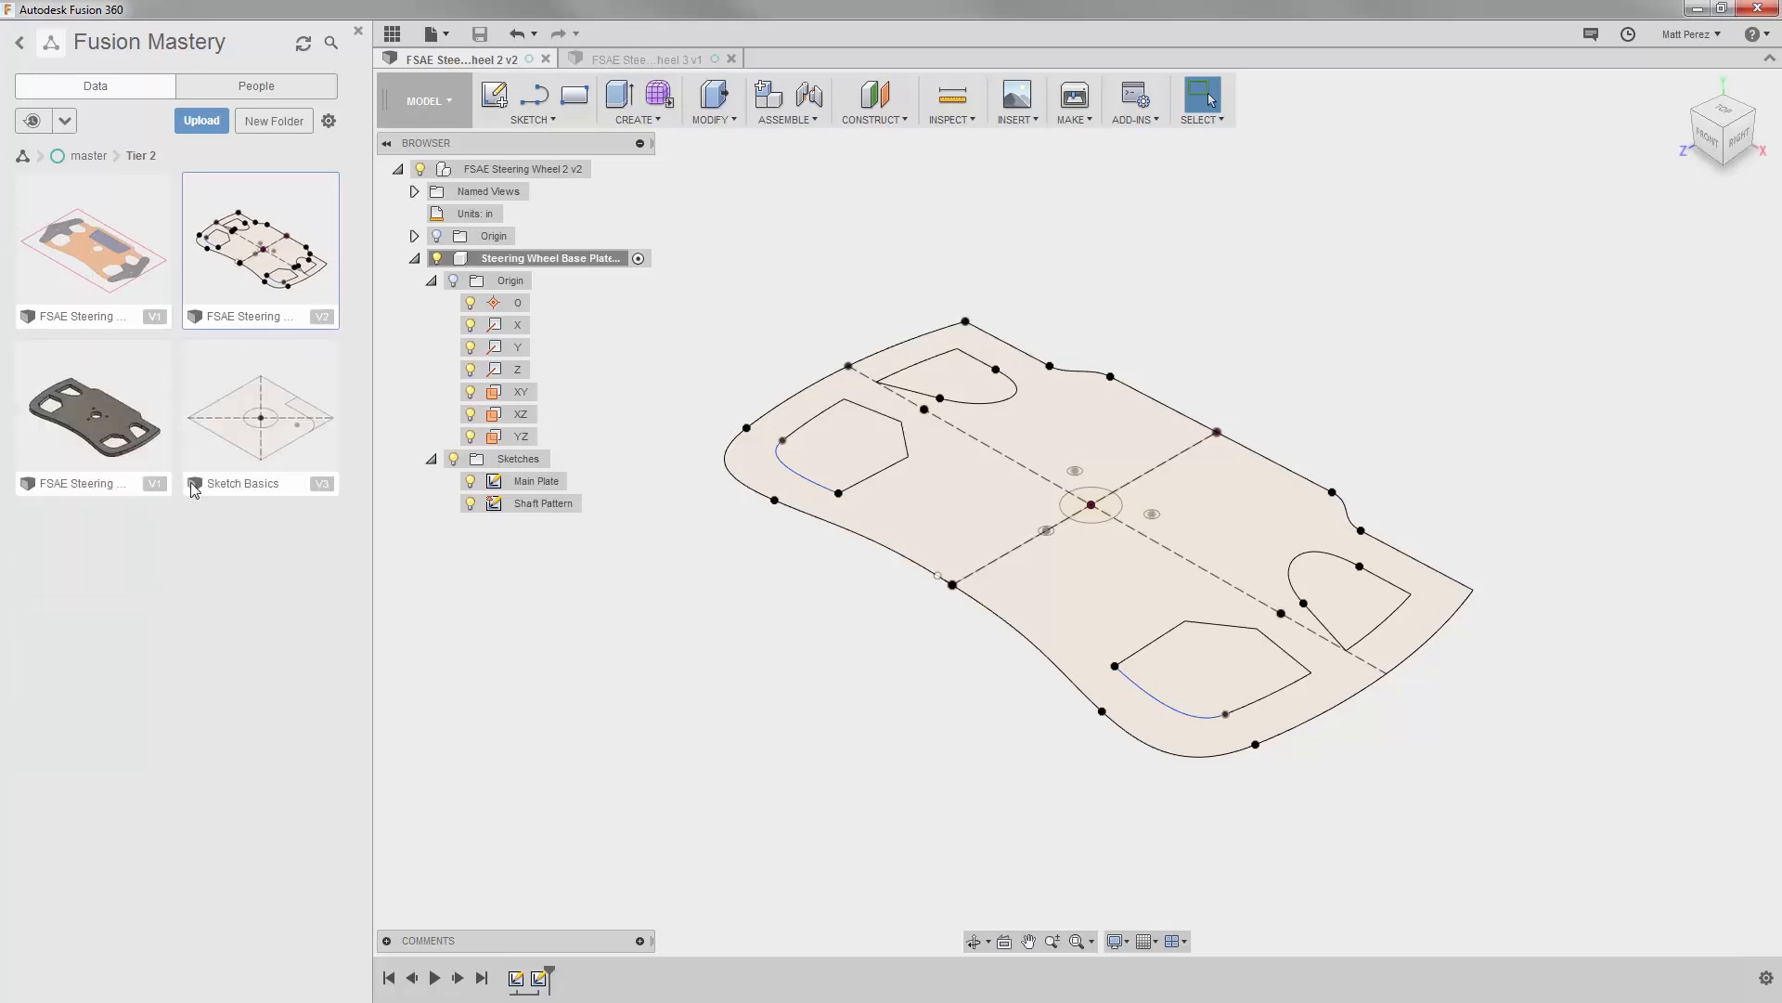
click(156, 485)
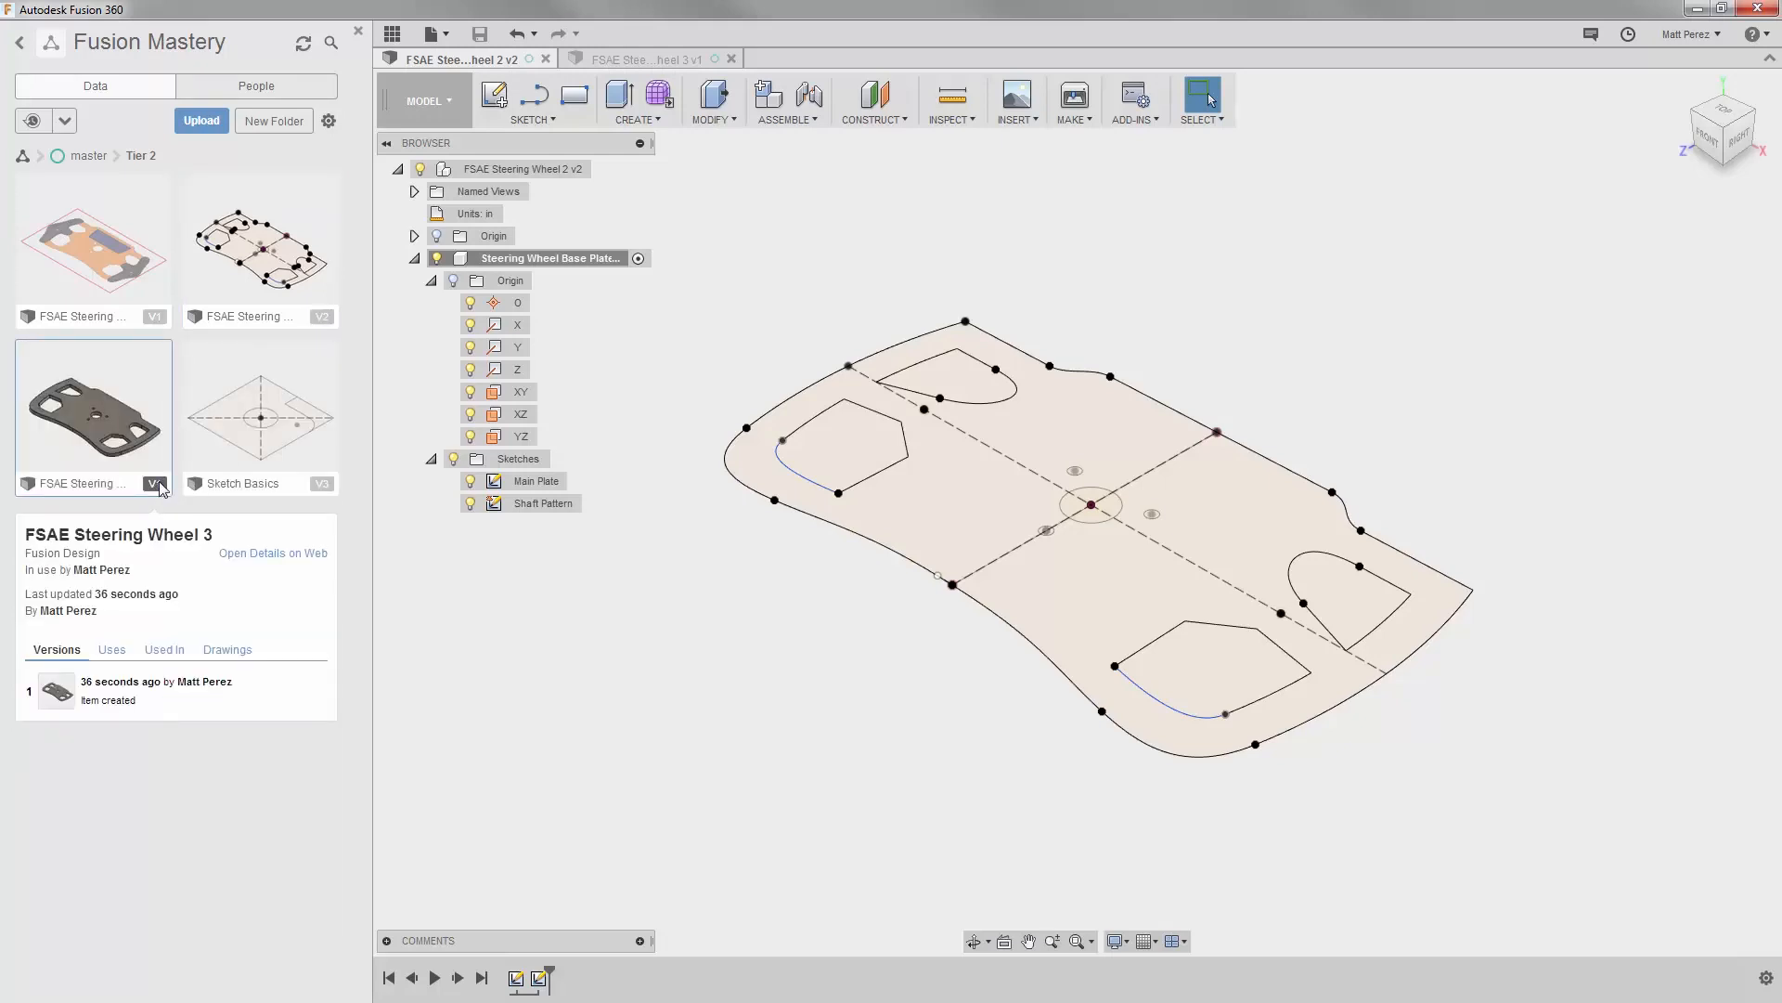
click(160, 487)
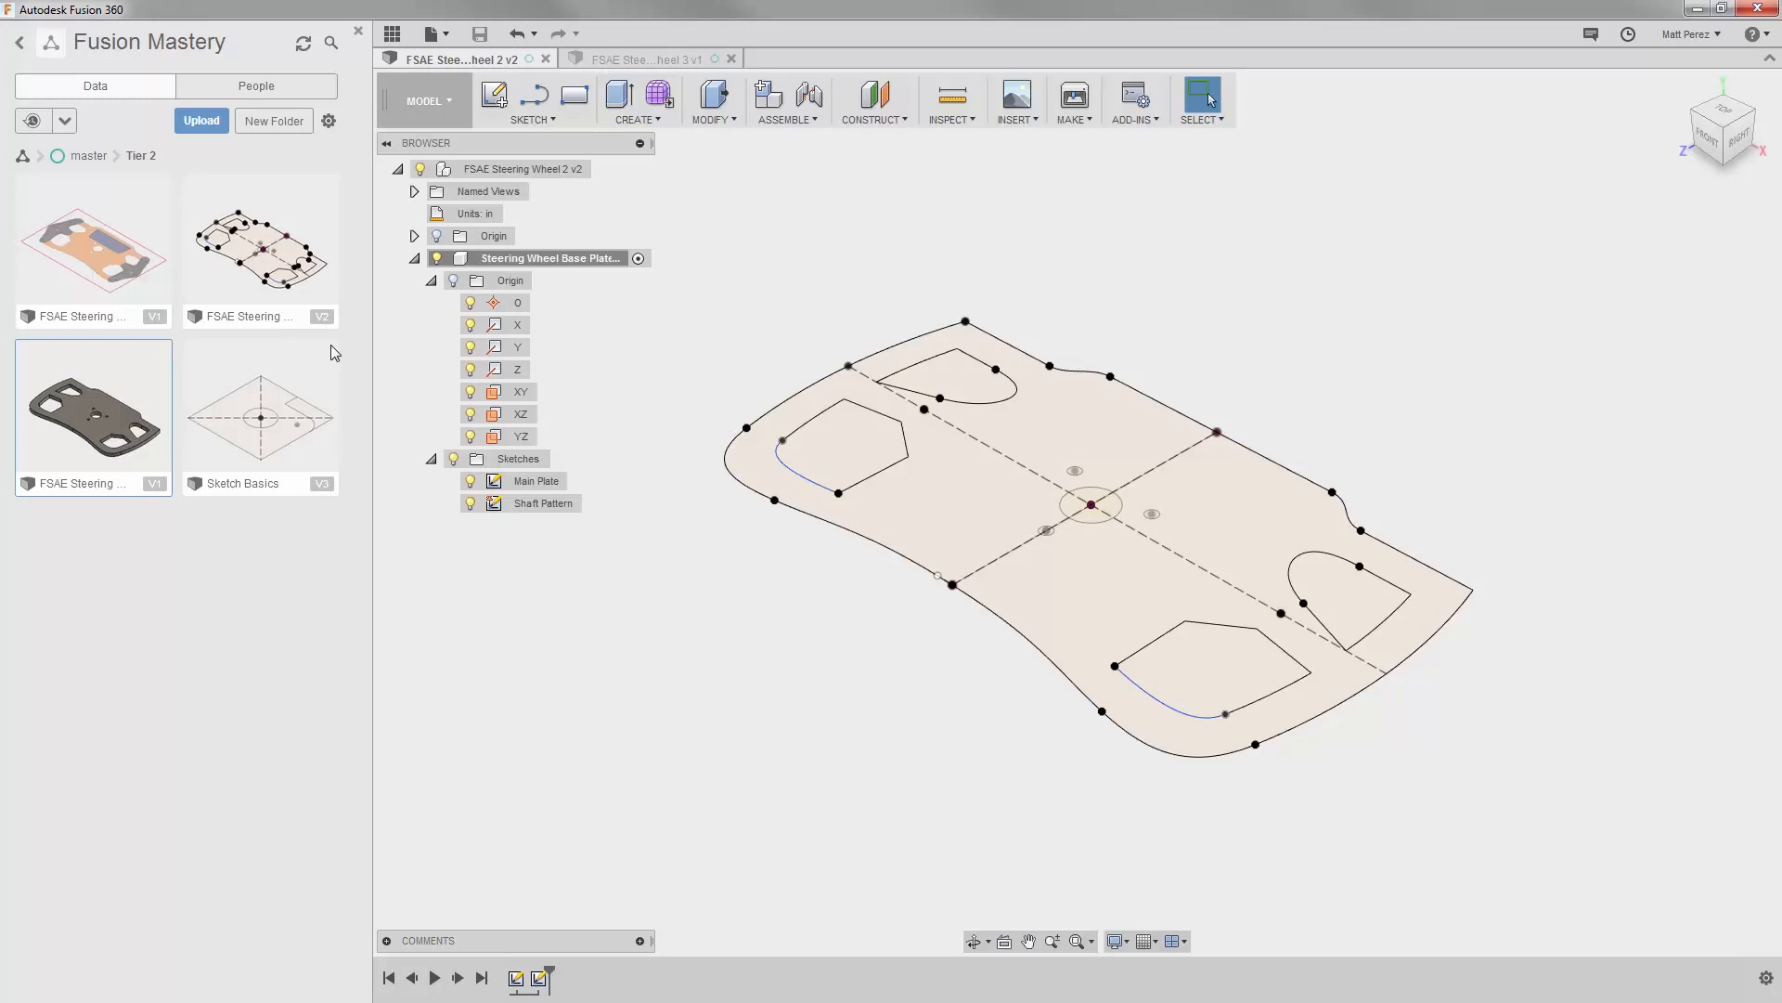
Step: Display the Tier 2 project files as a list, check the sorting and view options, and close the project data
click(329, 122)
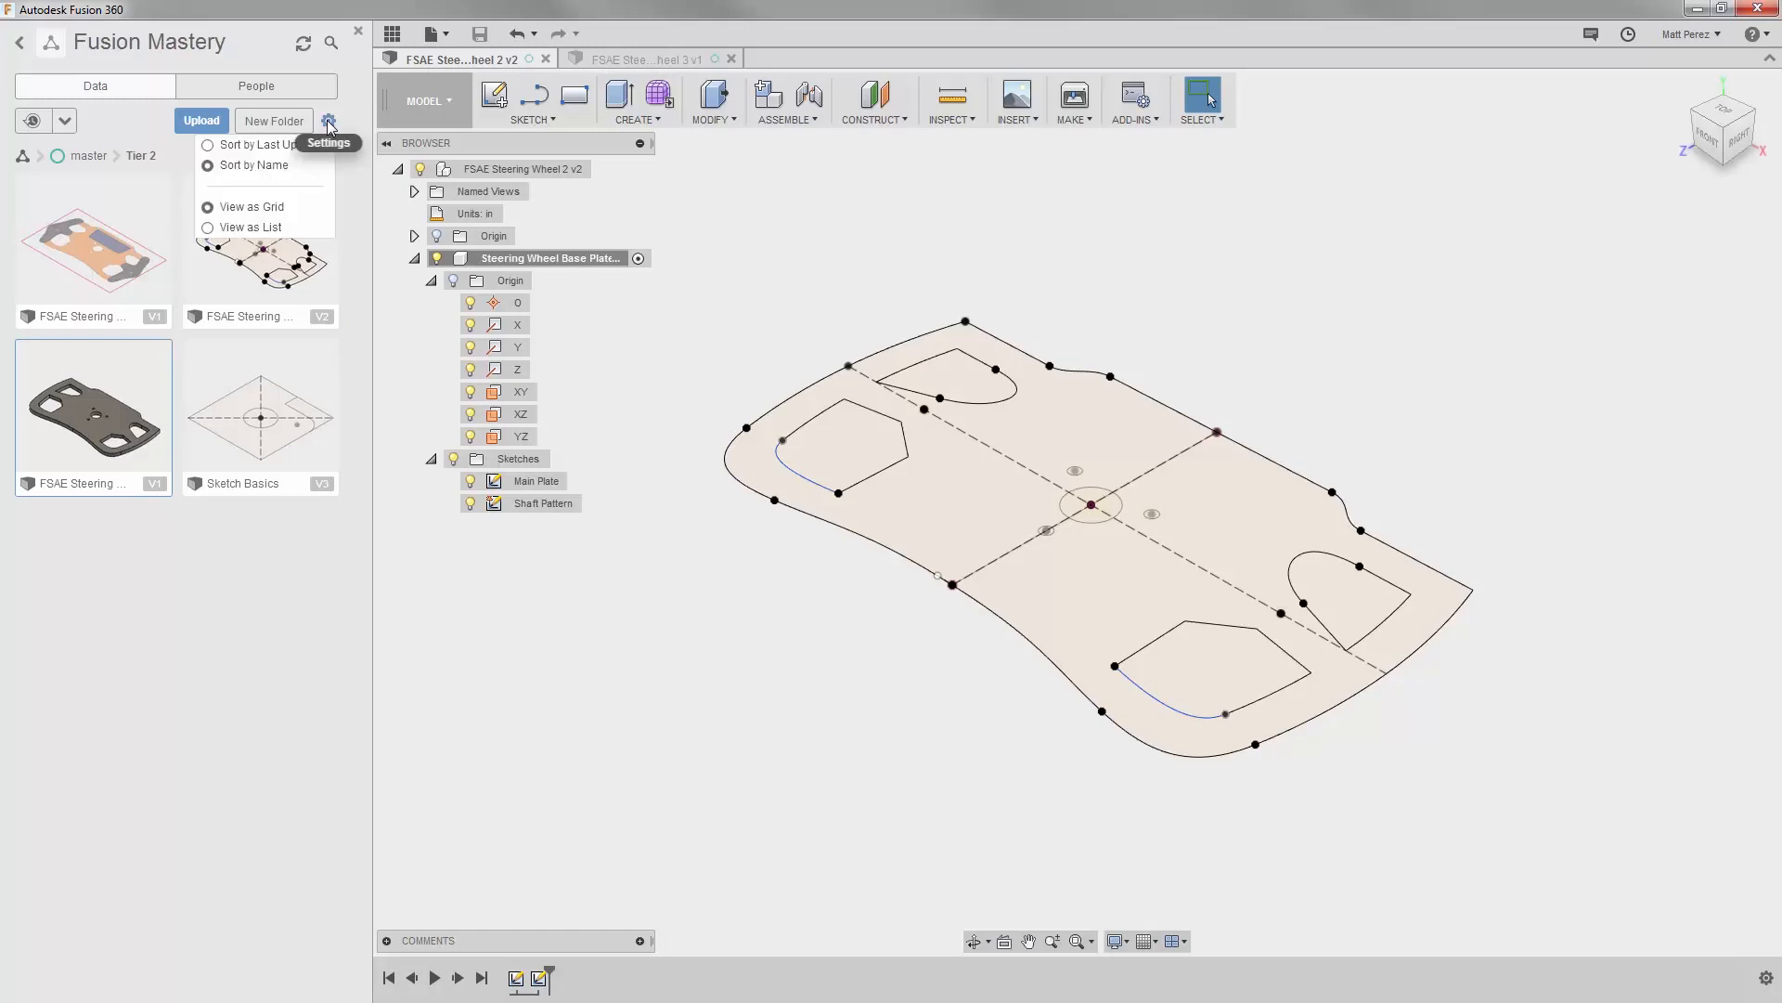
click(257, 231)
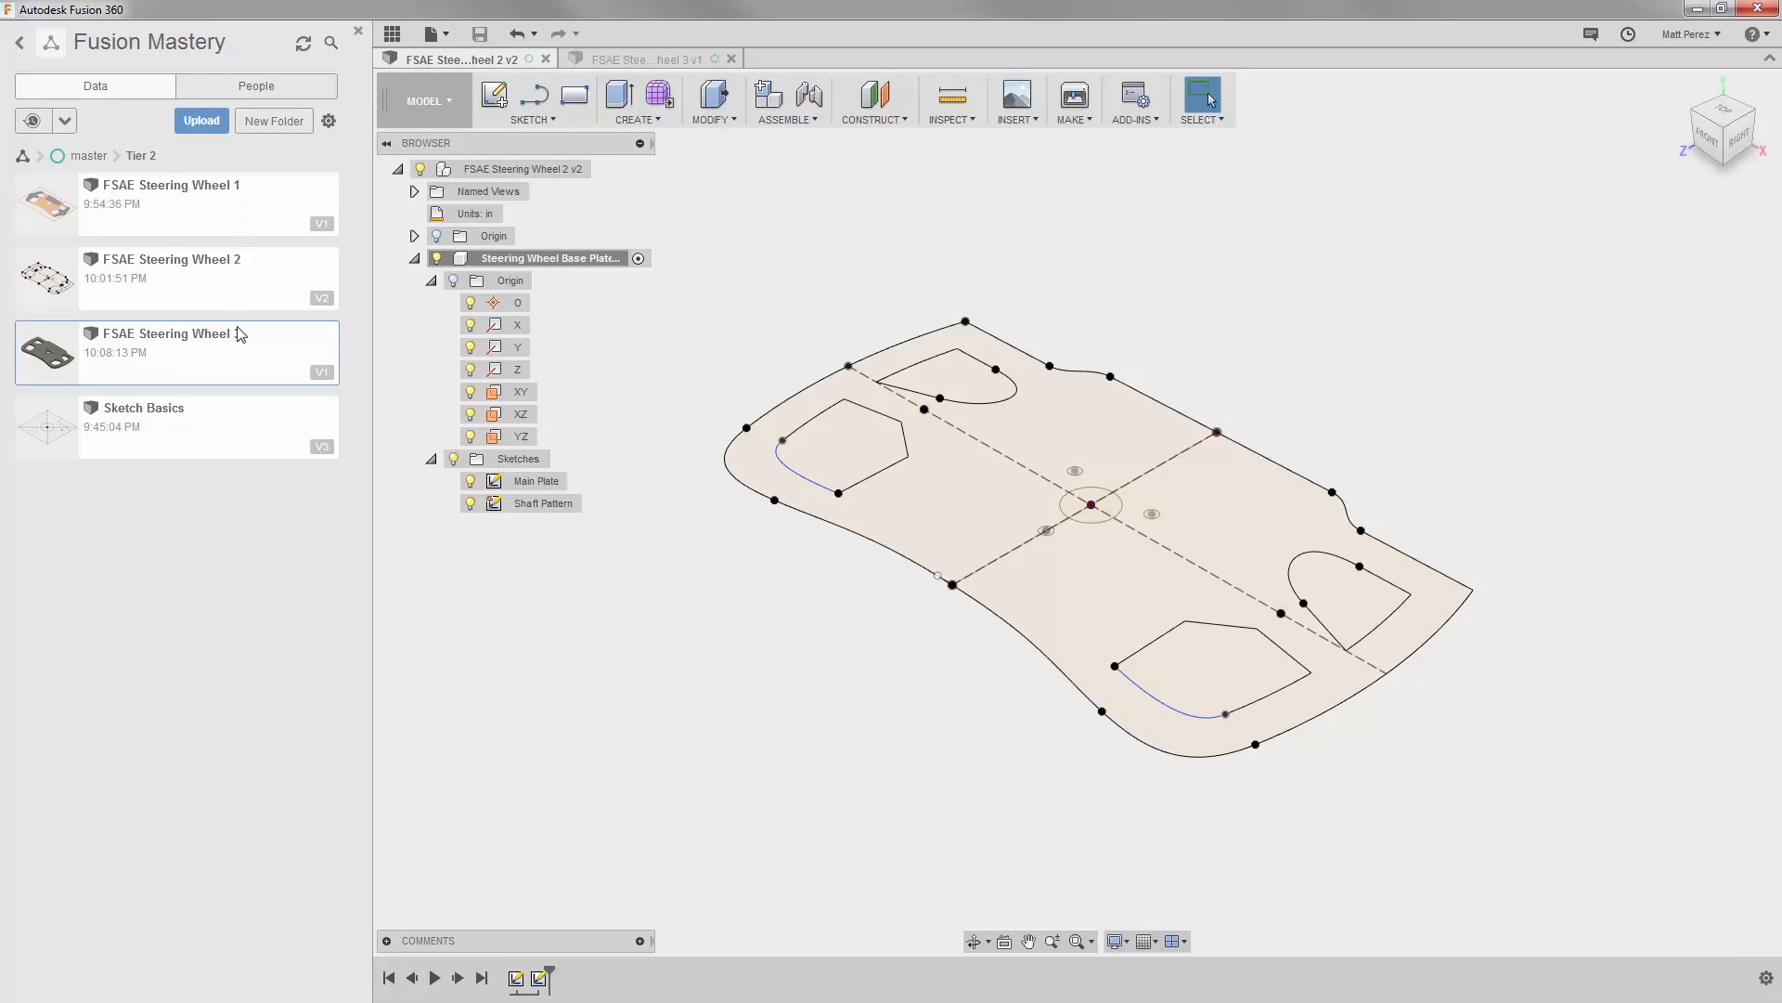
click(328, 121)
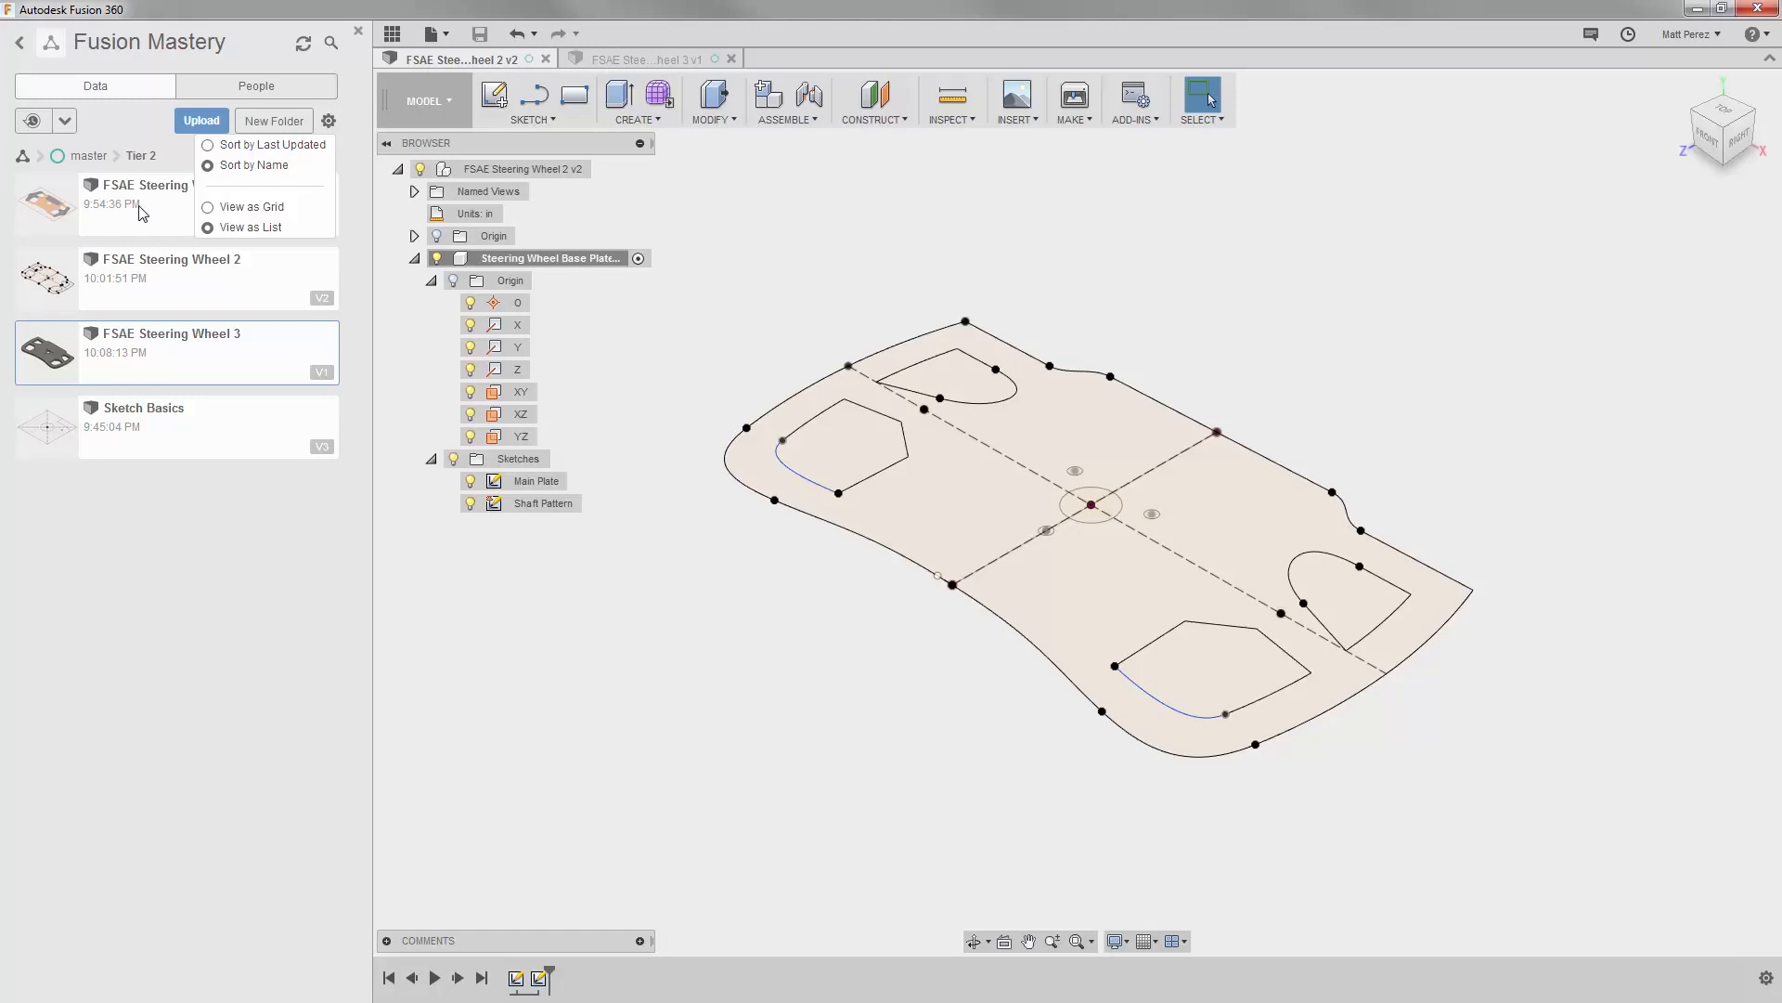
click(393, 34)
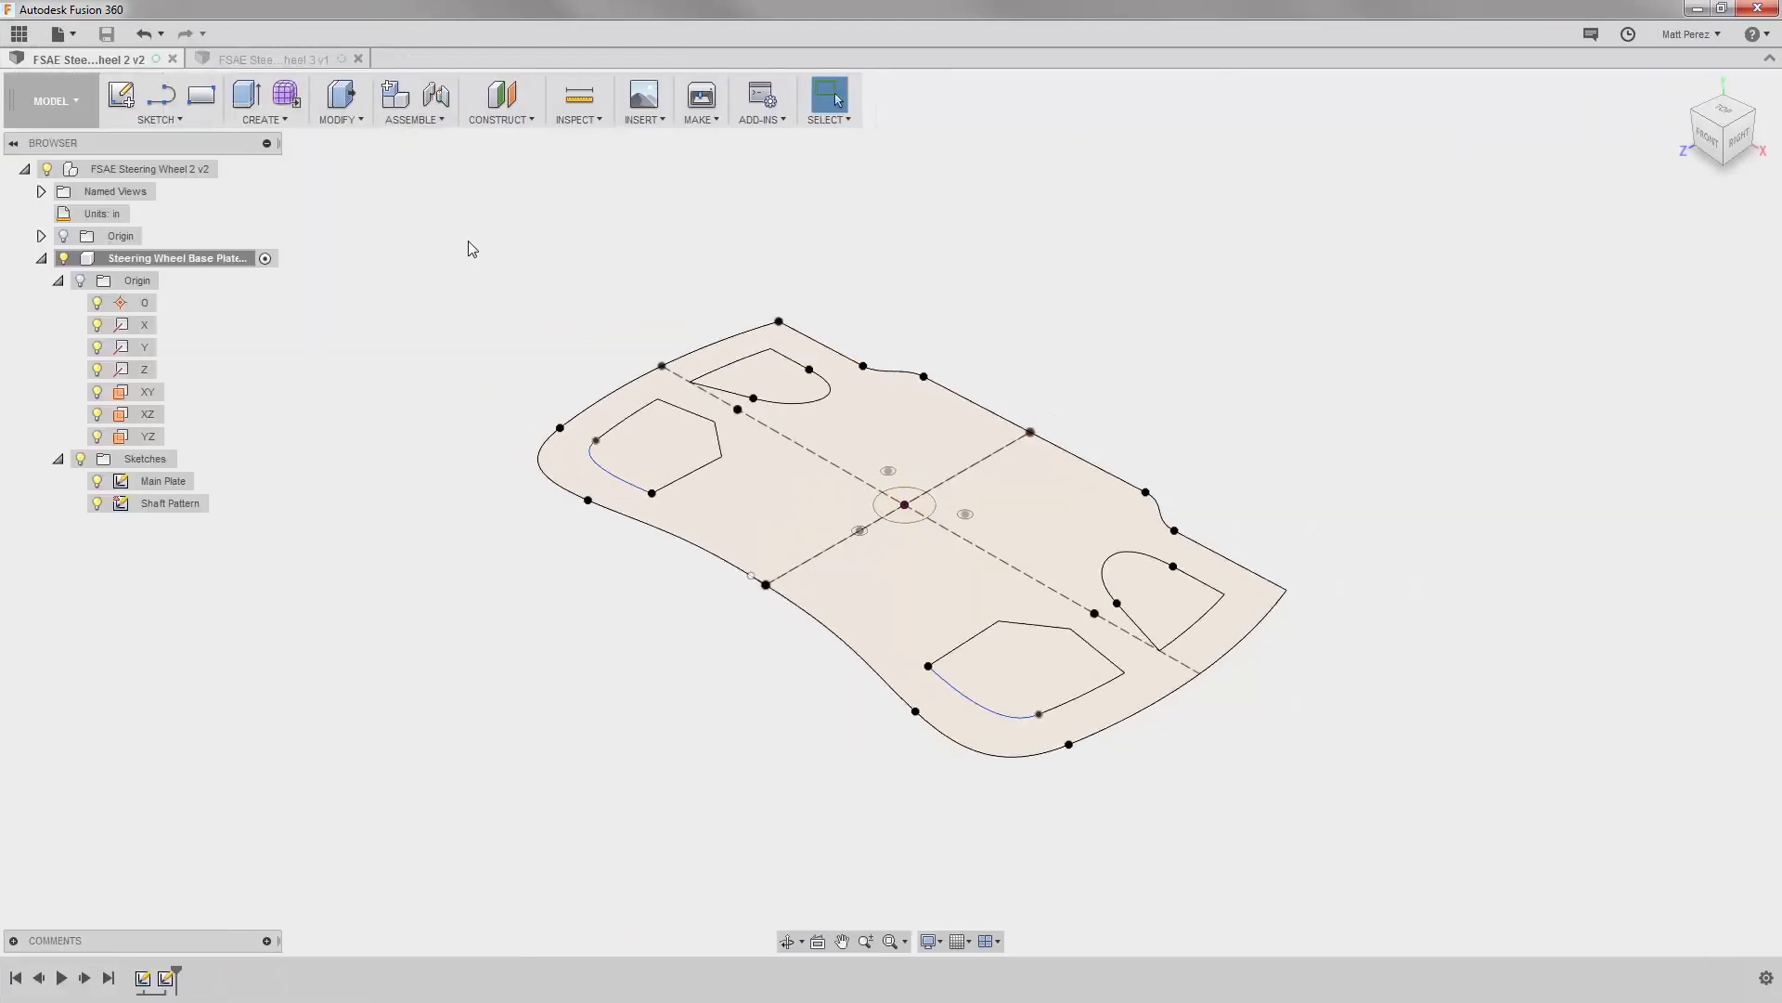